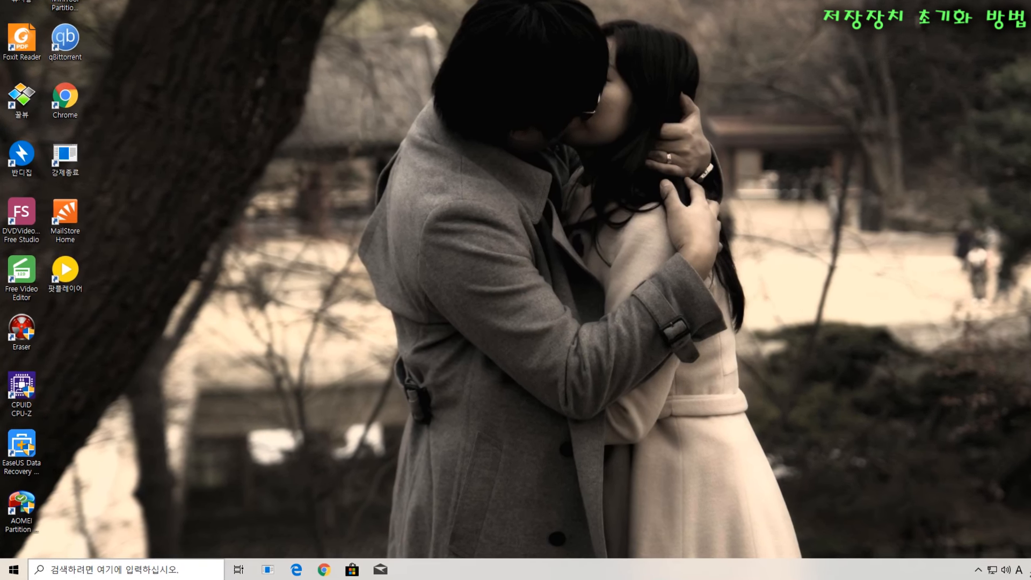
# Open Computer Management (컴퓨터 관리) through the system search and show its Disk Management (디스크 관리) view
pyautogui.press('super+s')
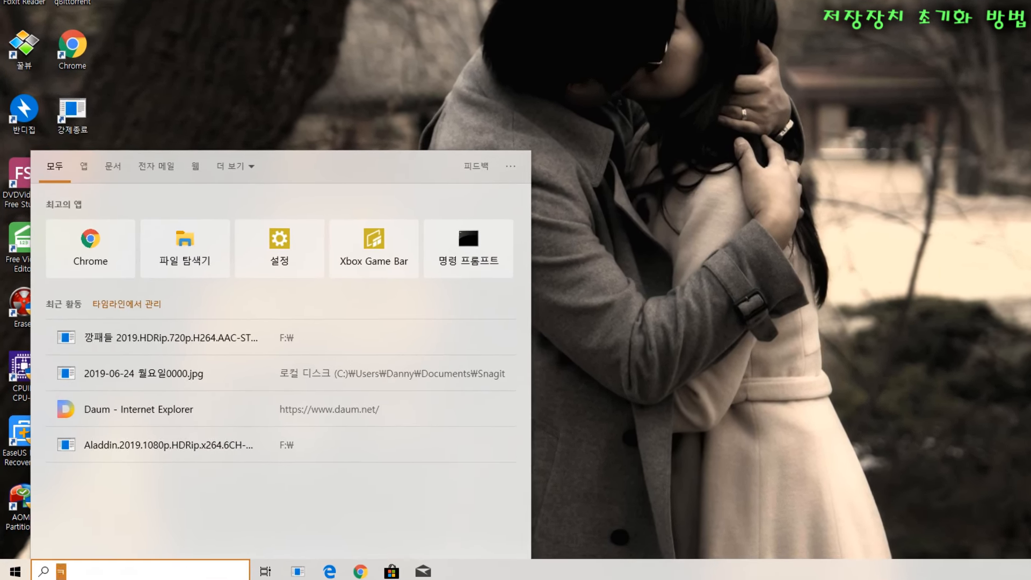
pyautogui.write('컴퓨터')
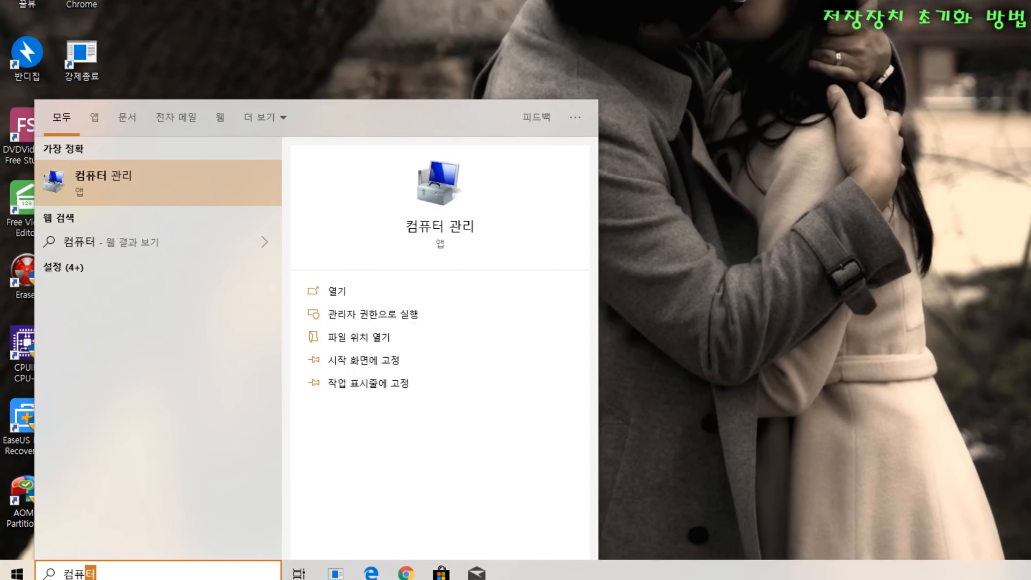
pyautogui.write(' 관리')
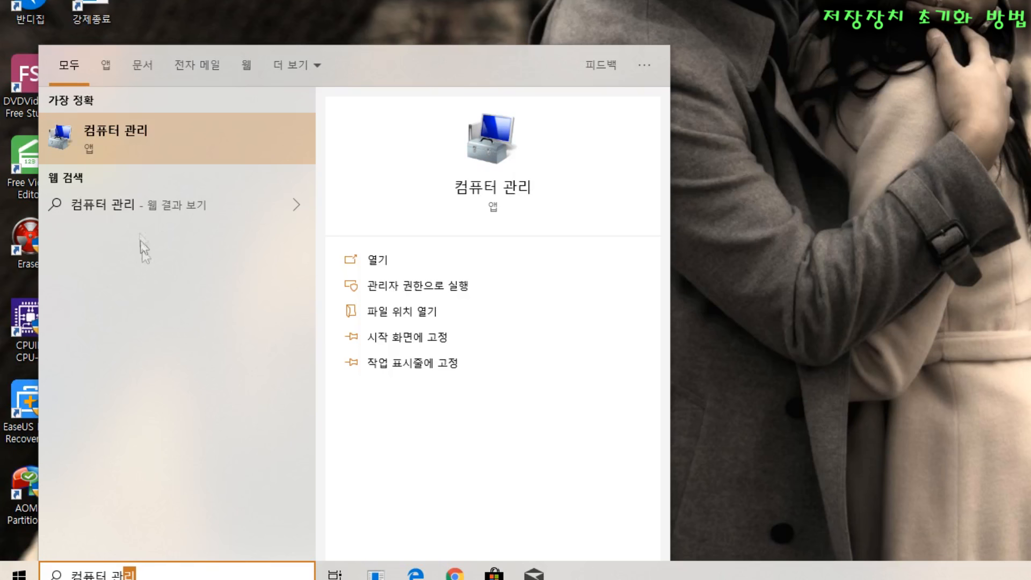
pyautogui.click(118, 139)
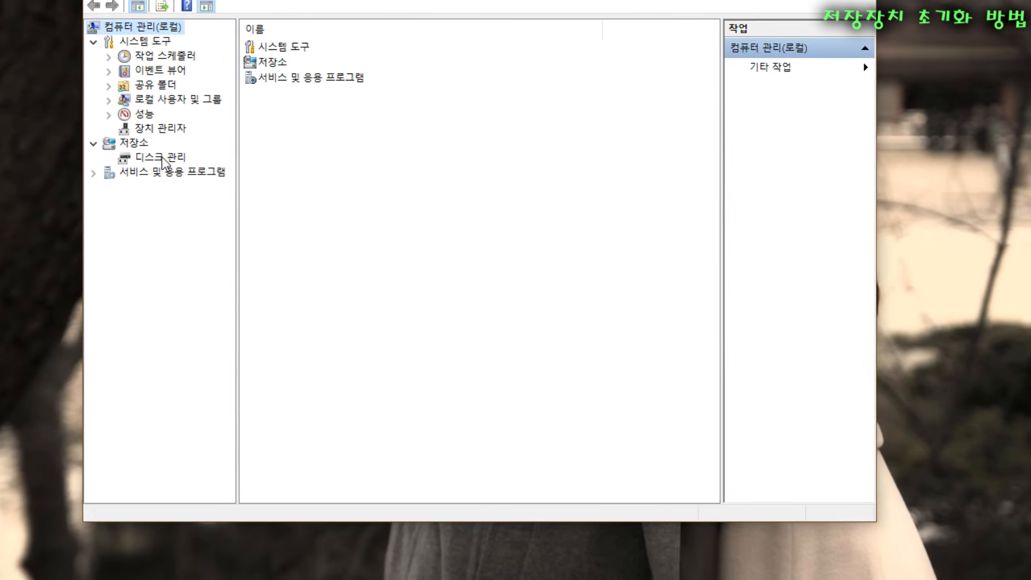
pyautogui.click(208, 133)
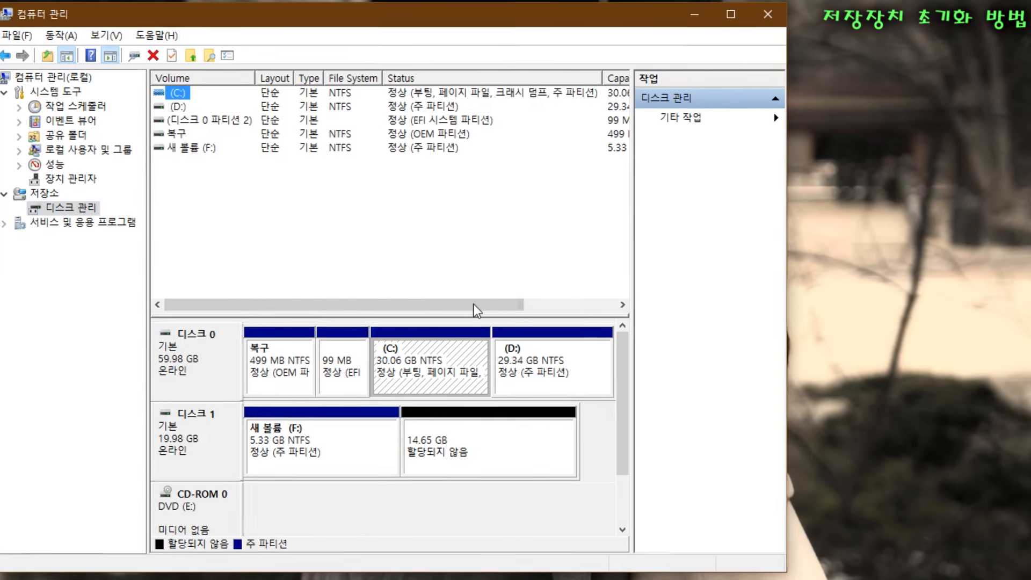
# Examine Disk 0 and Disk 1 as physical drives, including the C: and D: partitions on Disk 0
pyautogui.click(191, 361)
pyautogui.click(201, 434)
pyautogui.click(186, 361)
pyautogui.click(191, 409)
pyautogui.click(206, 368)
pyautogui.click(205, 434)
pyautogui.click(211, 366)
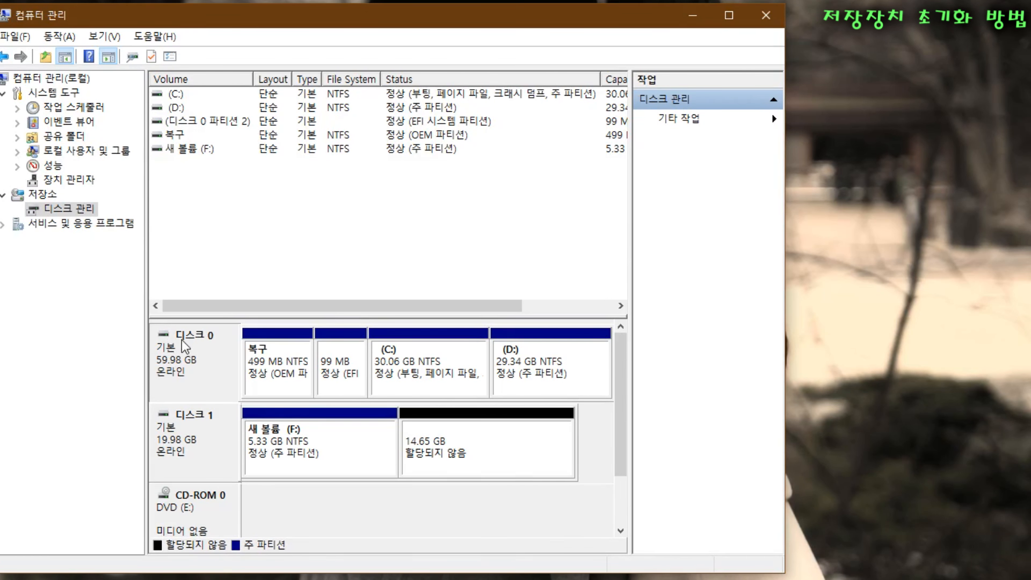
pyautogui.click(414, 365)
pyautogui.click(529, 371)
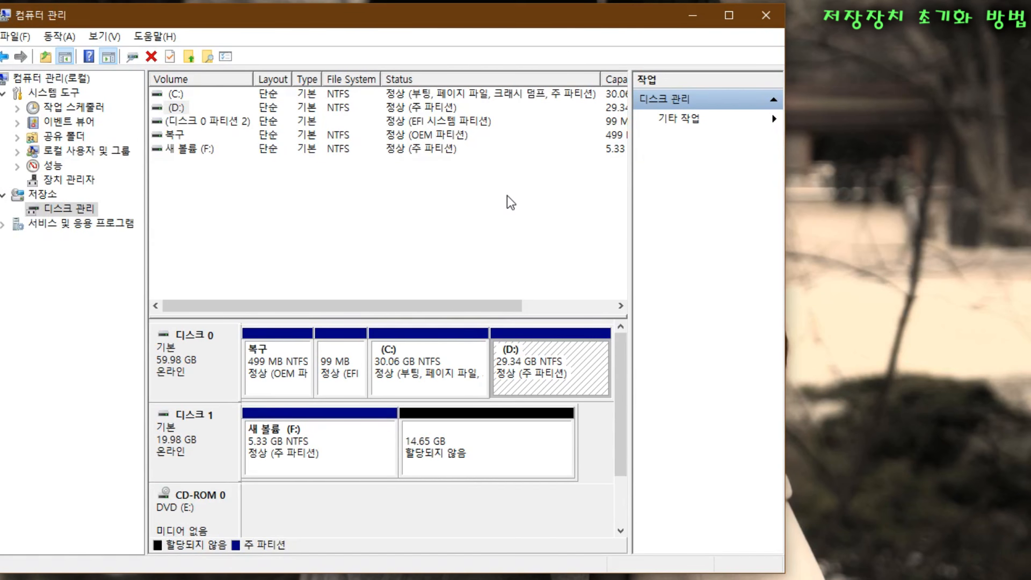
# Open a File Explorer window showing This PC (내 PC)
pyautogui.press('super+e')
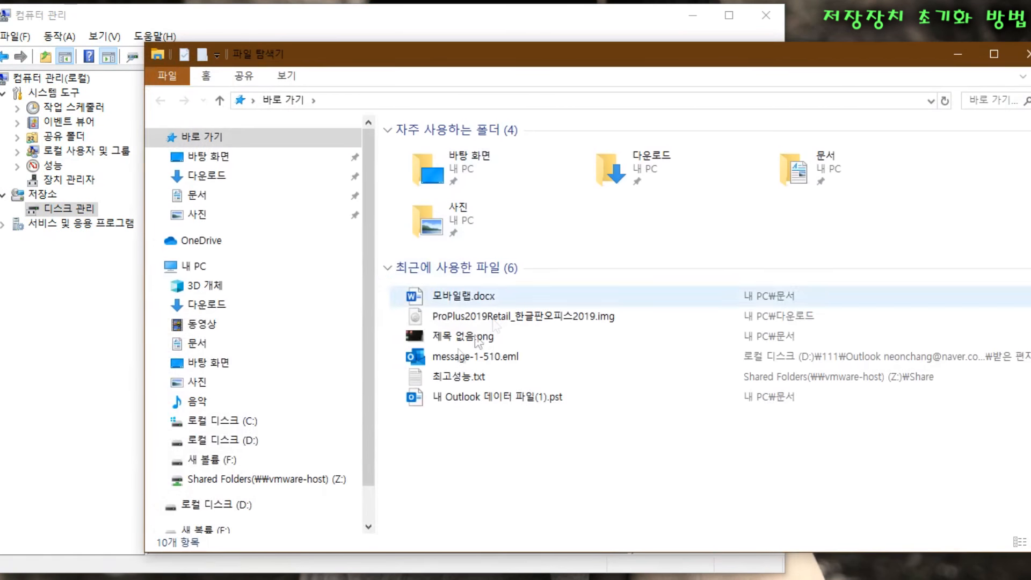
pyautogui.click(193, 266)
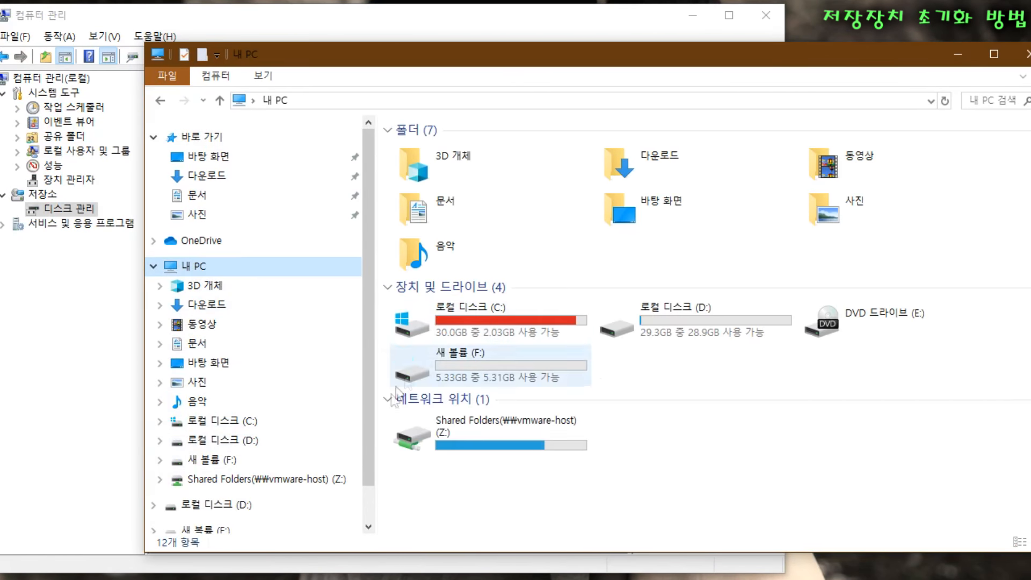
pyautogui.scroll(-1, 215, 419)
# Review the C:, D: and F: drives listed under devices and drives to relate them to the physical disks
pyautogui.click(477, 314)
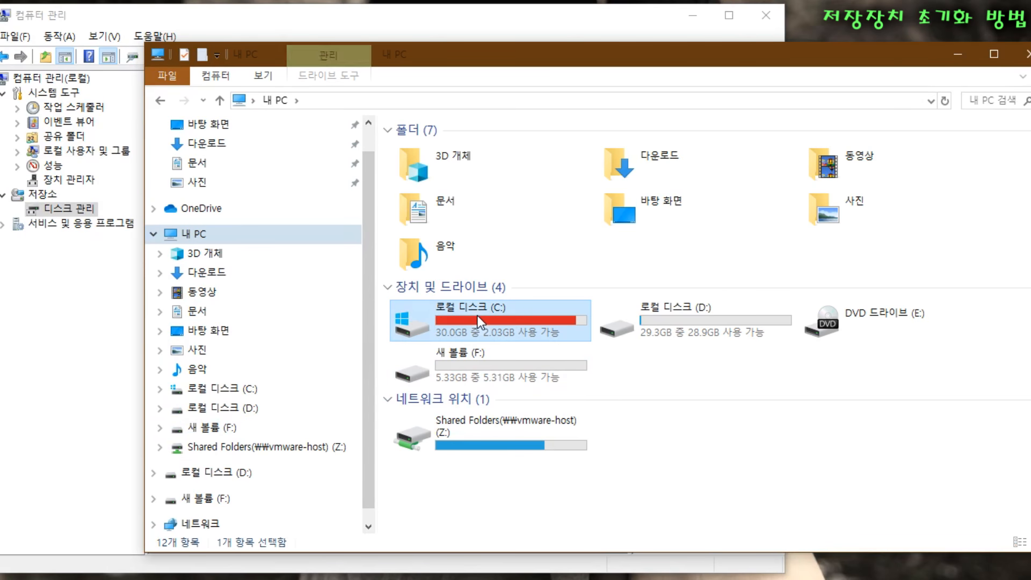
pyautogui.click(659, 318)
pyautogui.click(521, 369)
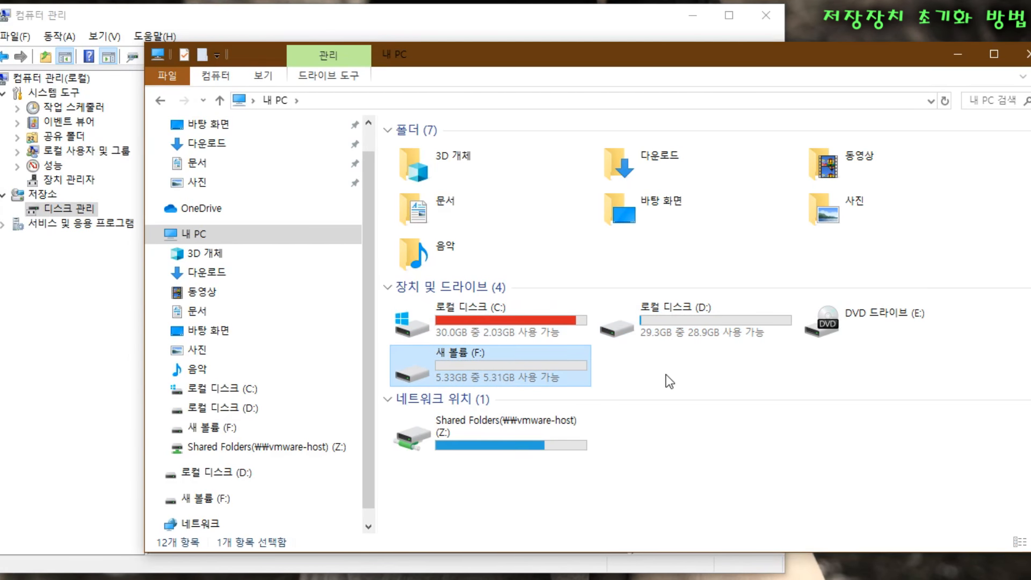
pyautogui.click(571, 328)
pyautogui.click(671, 309)
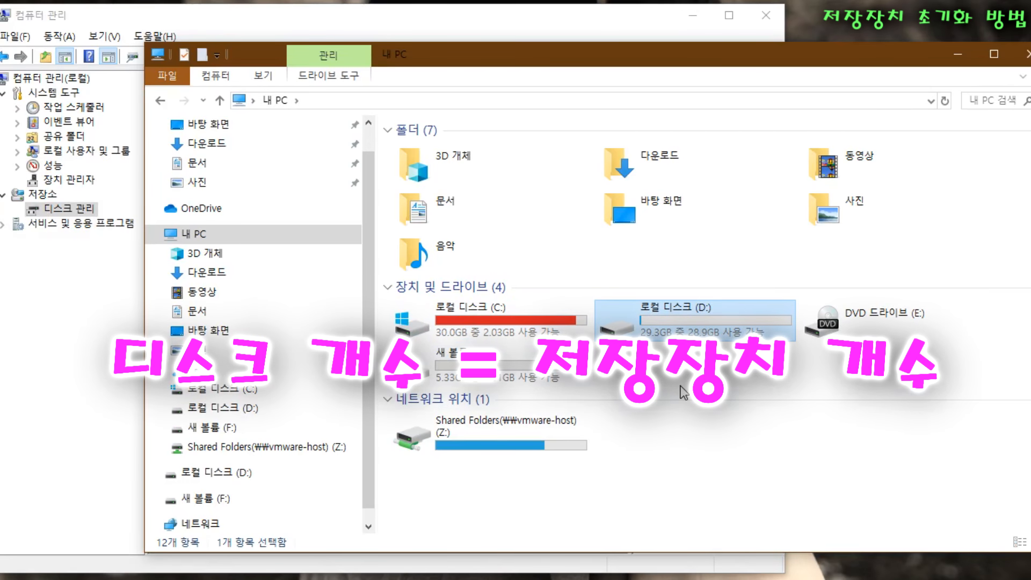
pyautogui.click(545, 372)
pyautogui.click(564, 328)
pyautogui.click(686, 318)
pyautogui.click(545, 372)
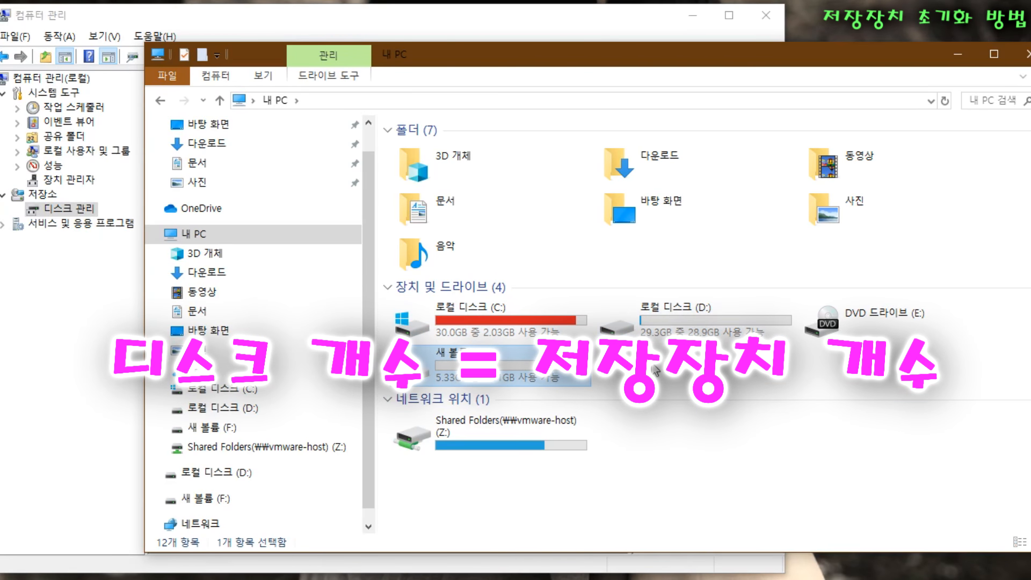
# Move the File Explorer window aside and return to Disk Management to examine each partition on Disk 0
pyautogui.moveTo(772, 69); pyautogui.dragTo(835, 104)
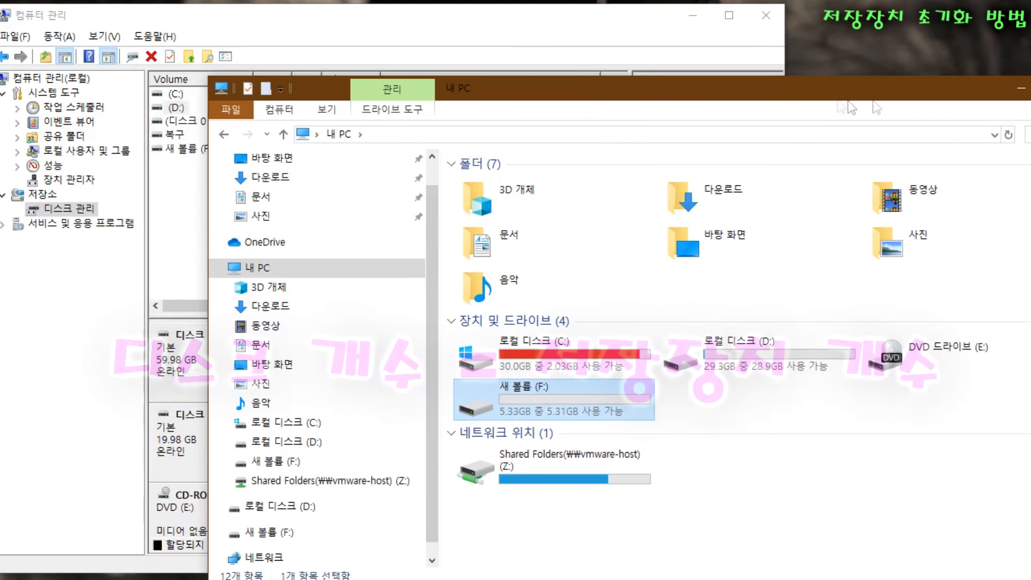
pyautogui.click(441, 27)
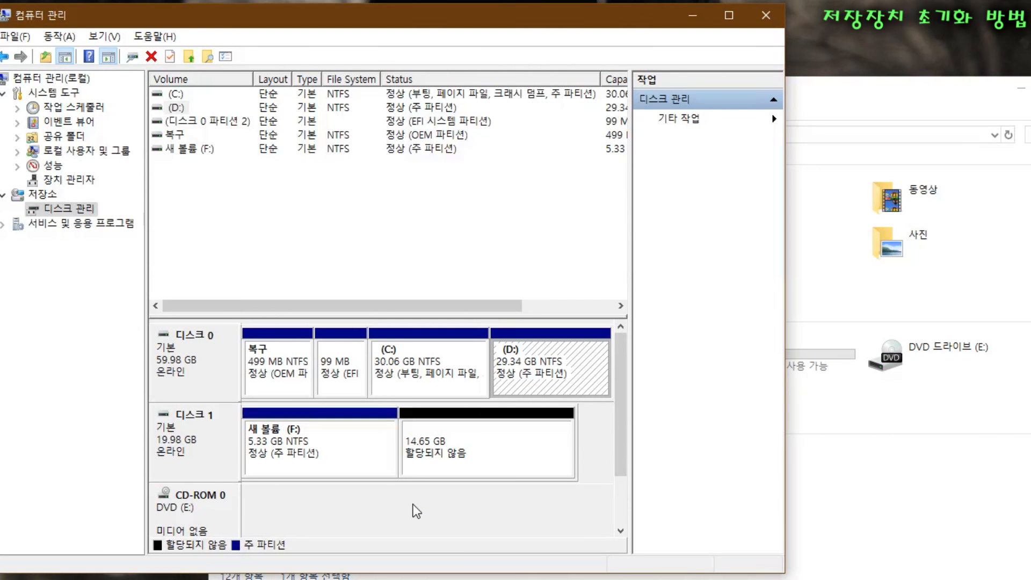
pyautogui.click(382, 382)
pyautogui.click(519, 356)
pyautogui.click(340, 387)
pyautogui.click(261, 390)
pyautogui.click(462, 368)
pyautogui.click(531, 371)
pyautogui.click(339, 379)
pyautogui.click(293, 366)
pyautogui.click(400, 374)
# Examine Disk 1 with its F: volume and unallocated space, comparing it against the drives in File Explorer
pyautogui.click(181, 460)
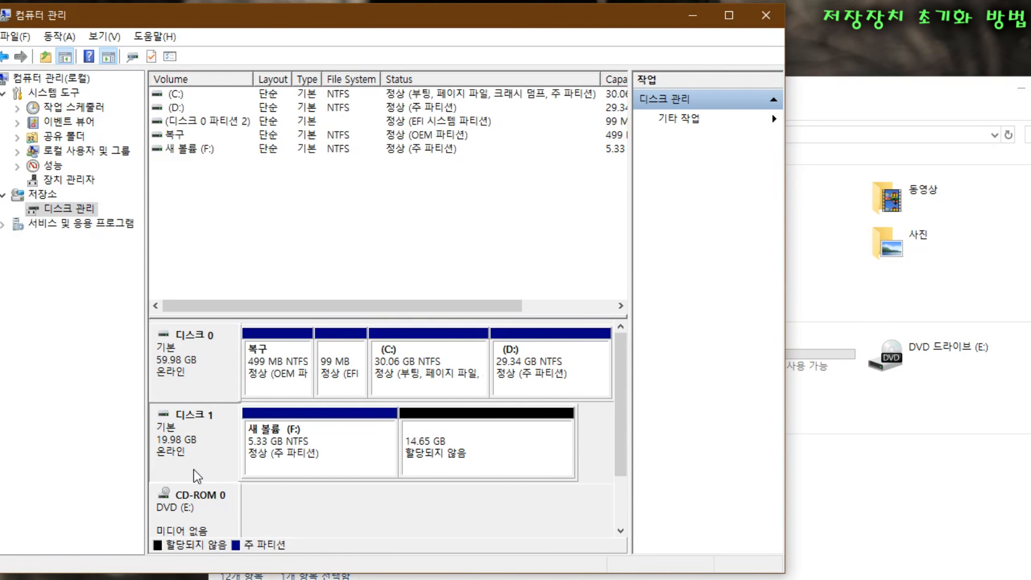
pyautogui.click(446, 461)
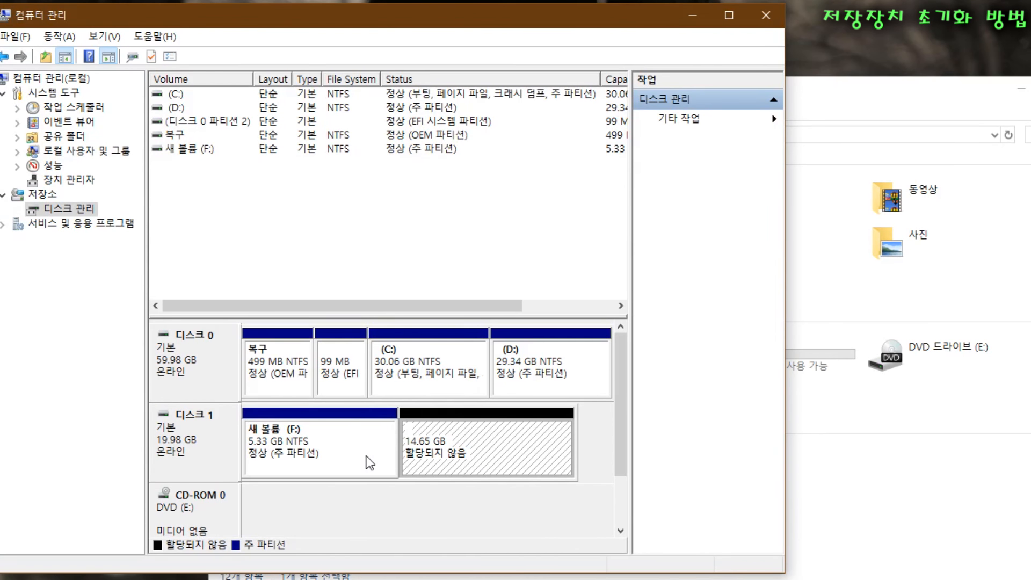
pyautogui.moveTo(365, 23); pyautogui.dragTo(369, 11)
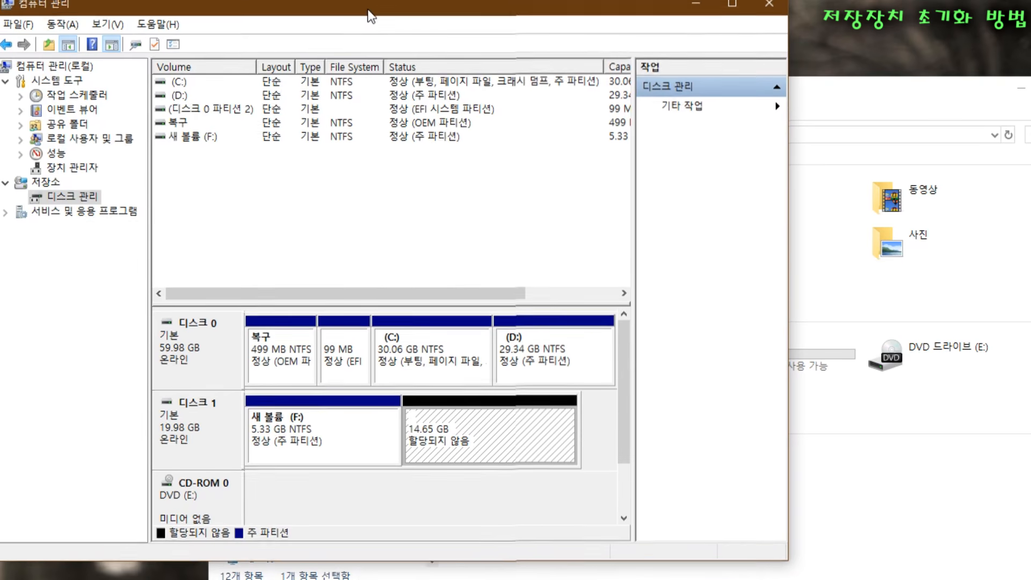
pyautogui.click(198, 427)
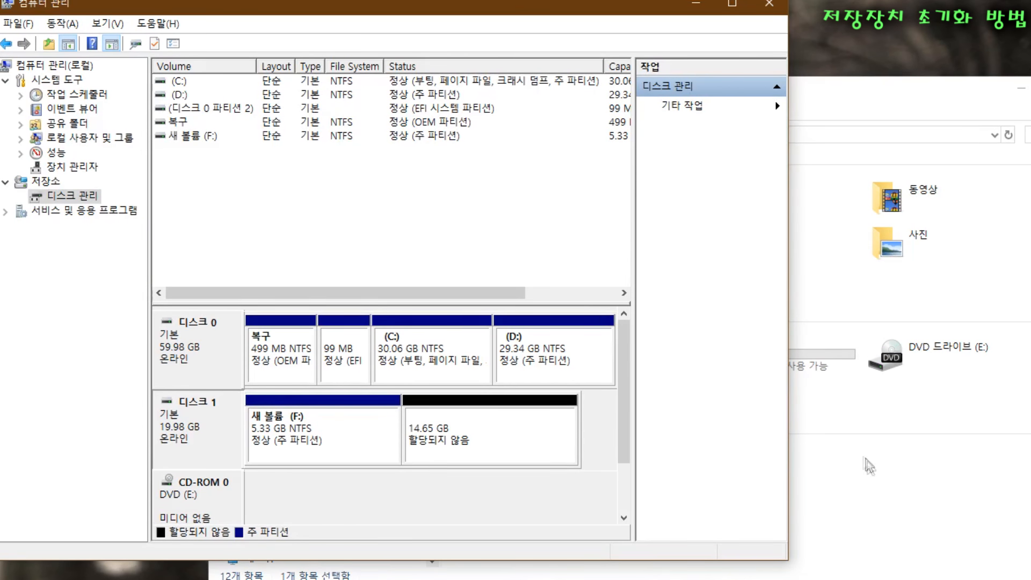
pyautogui.click(871, 481)
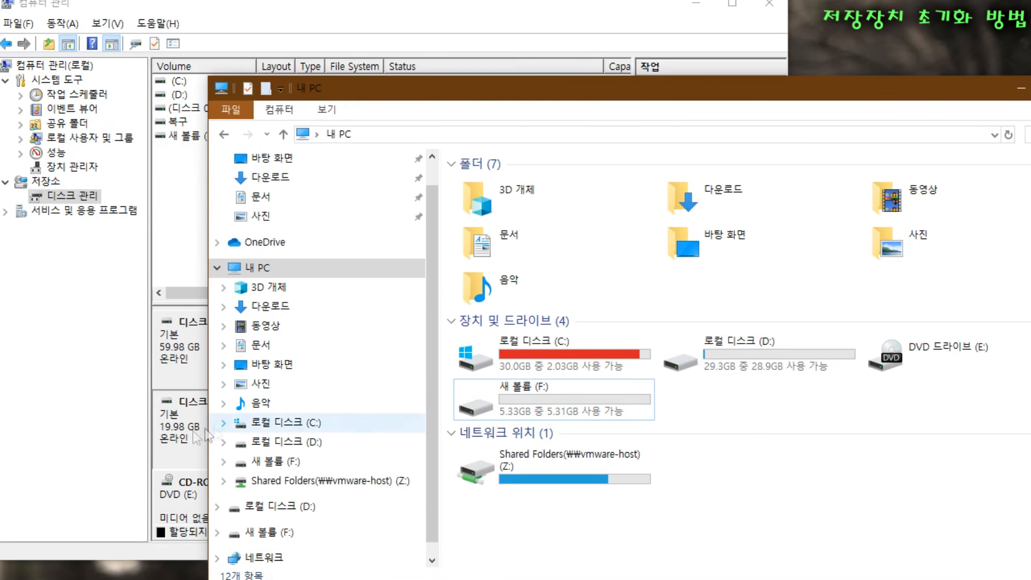
pyautogui.click(72, 407)
pyautogui.click(349, 440)
pyautogui.click(498, 457)
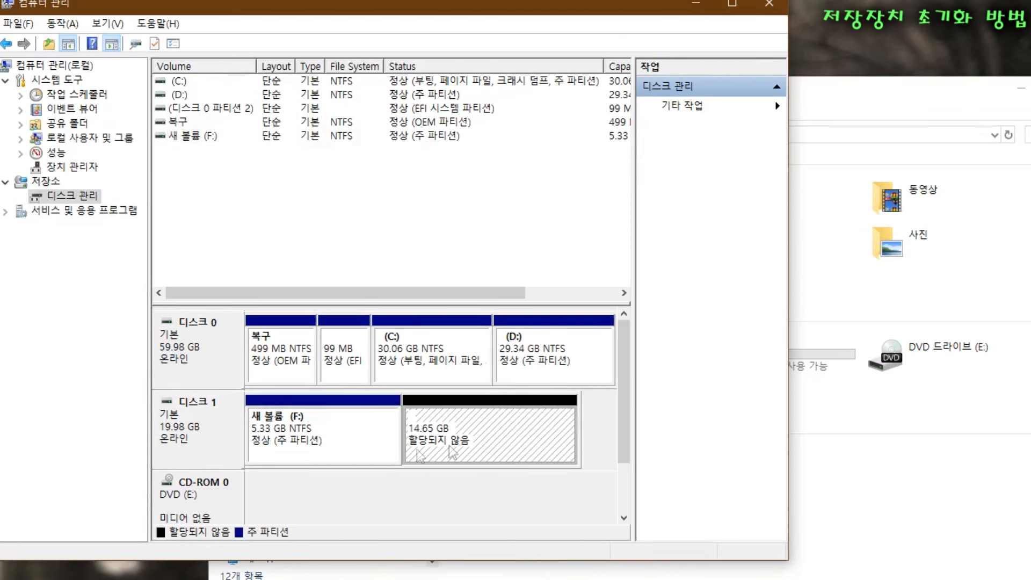
pyautogui.click(339, 430)
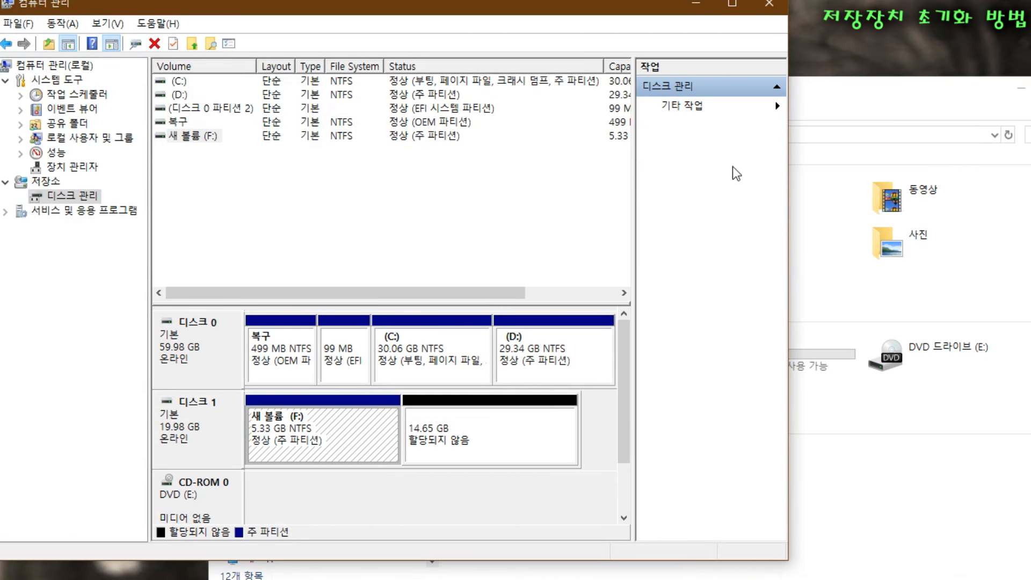
pyautogui.click(883, 521)
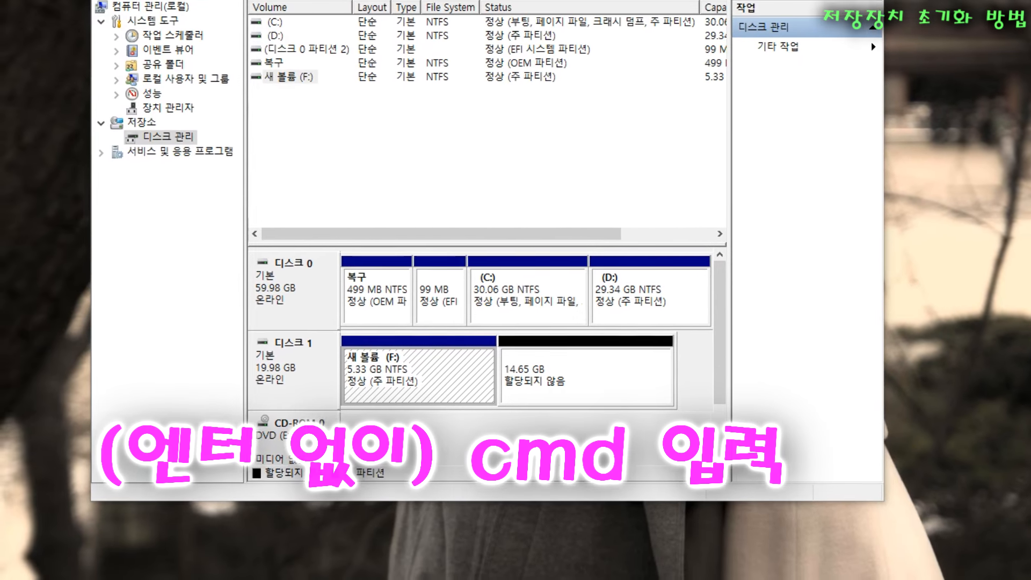
# Search the system for cmd and run Command Prompt as administrator
pyautogui.press('super+s')
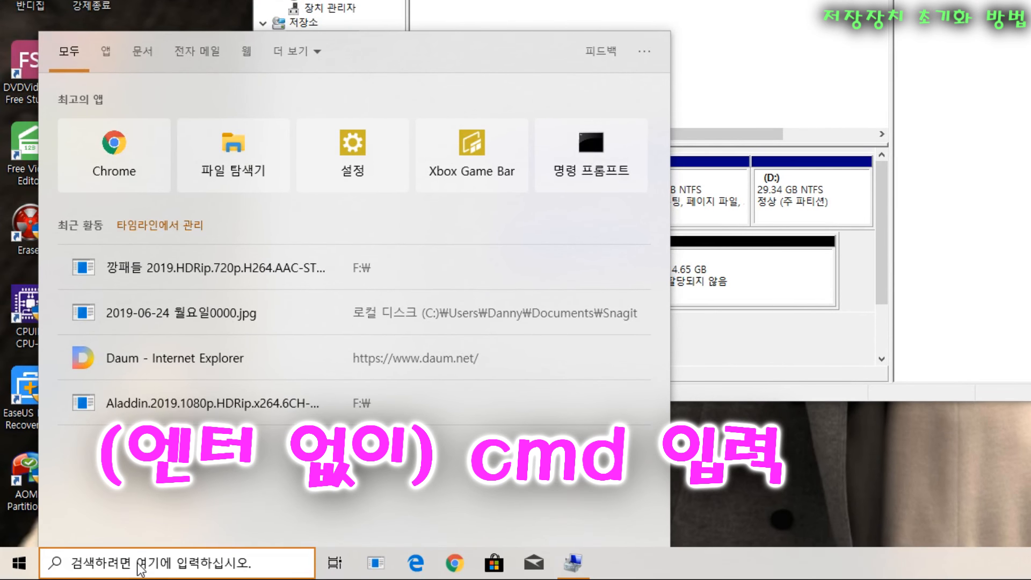
pyautogui.write('ㅊ')
pyautogui.press('BackSpace')
pyautogui.write('ㅊ')
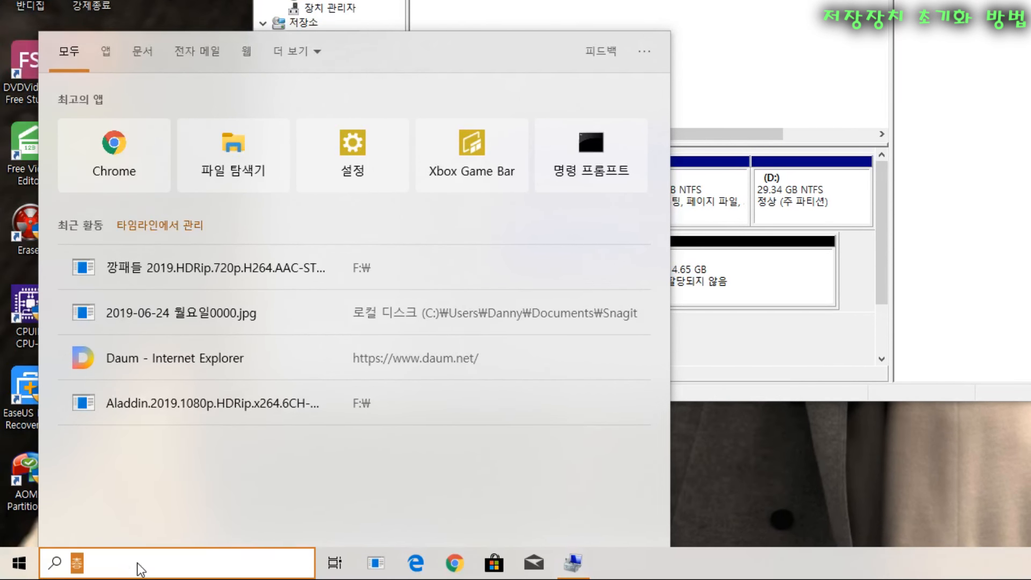
pyautogui.press('BackSpace')
pyautogui.write('cmd')
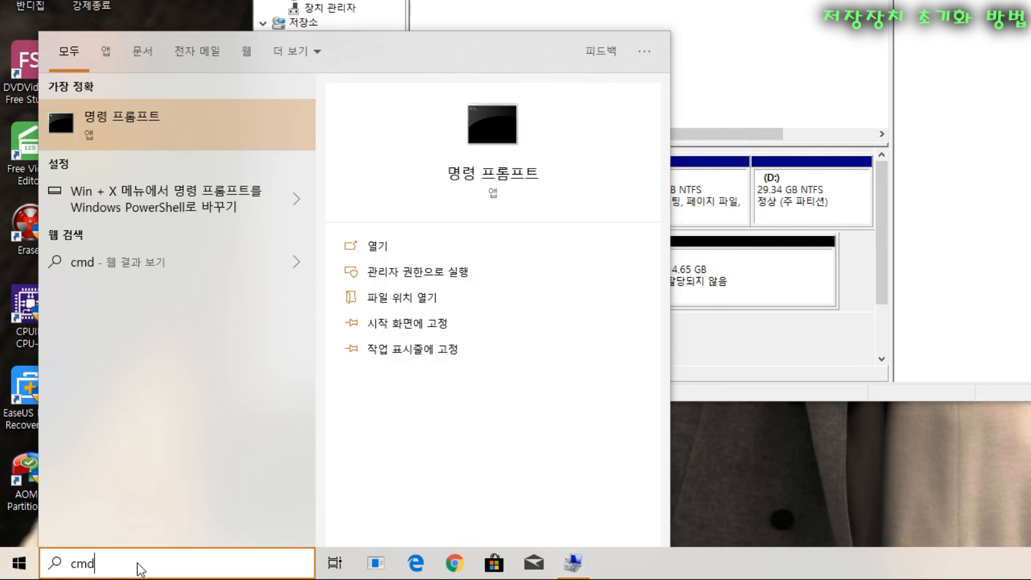
pyautogui.rightClick(127, 120)
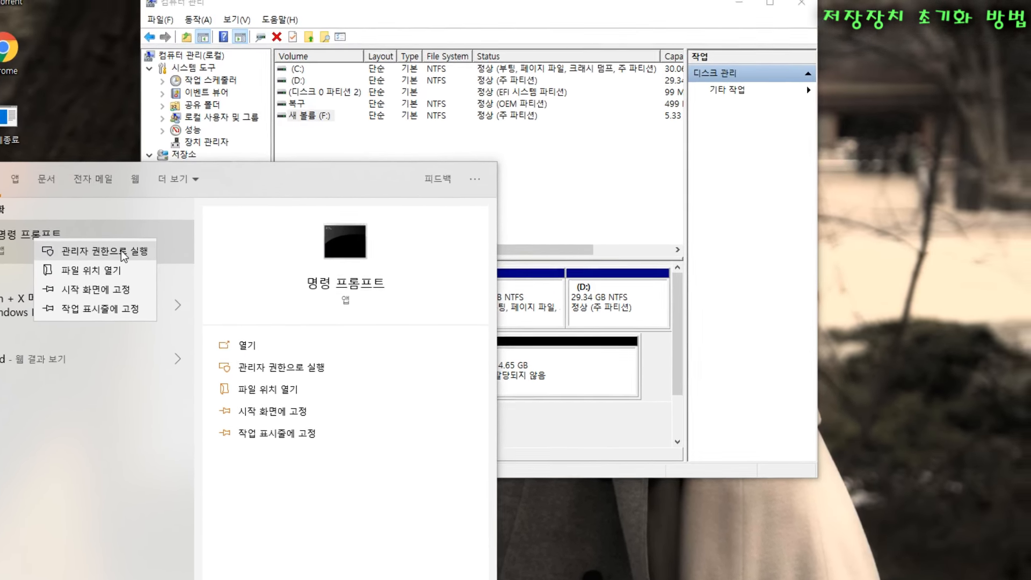
pyautogui.click(144, 230)
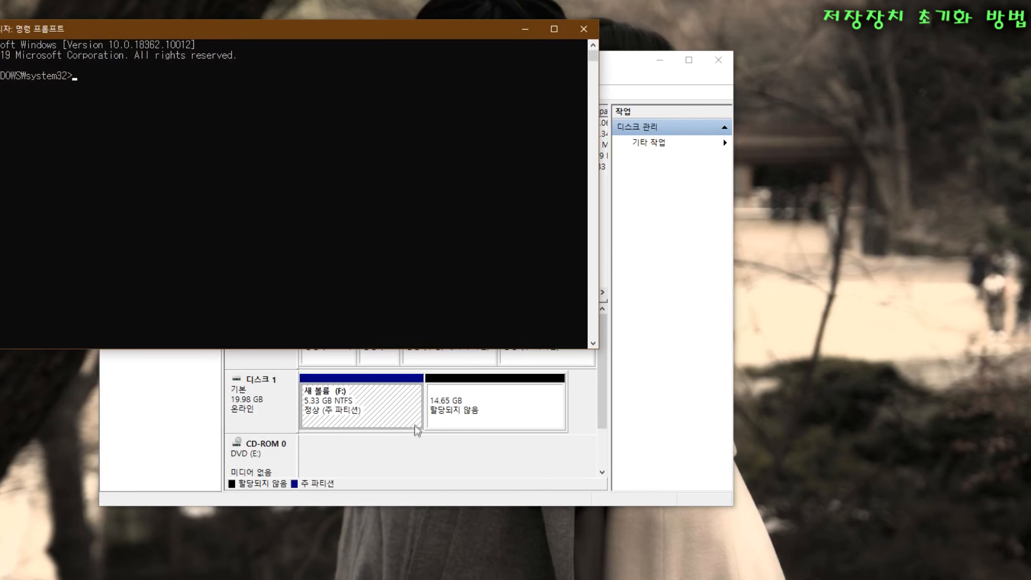
# Place the Command Prompt window beside the disk list and start the diskpart utility
pyautogui.moveTo(180, 35); pyautogui.dragTo(508, 207)
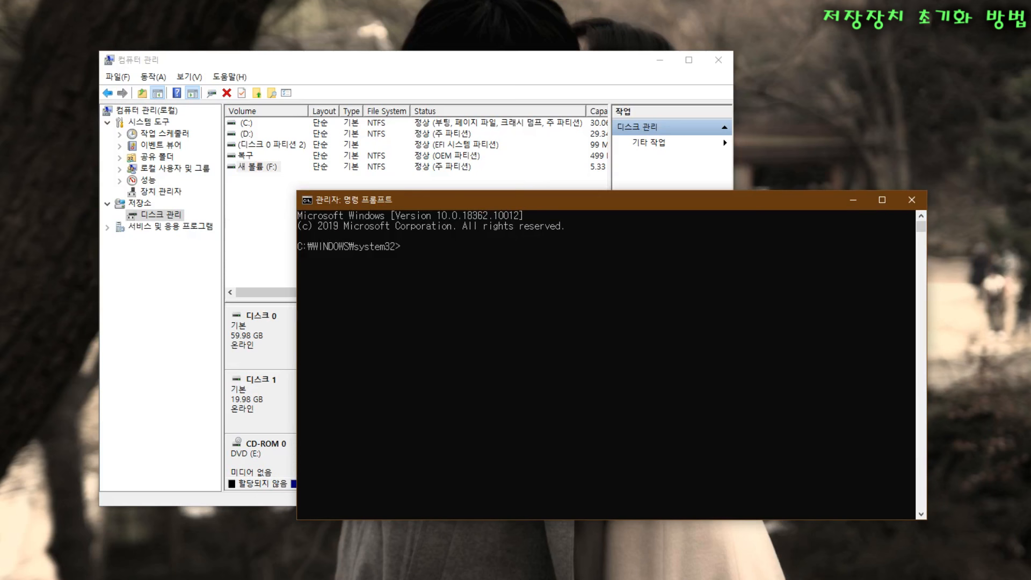
pyautogui.moveTo(560, 200); pyautogui.dragTo(507, 157)
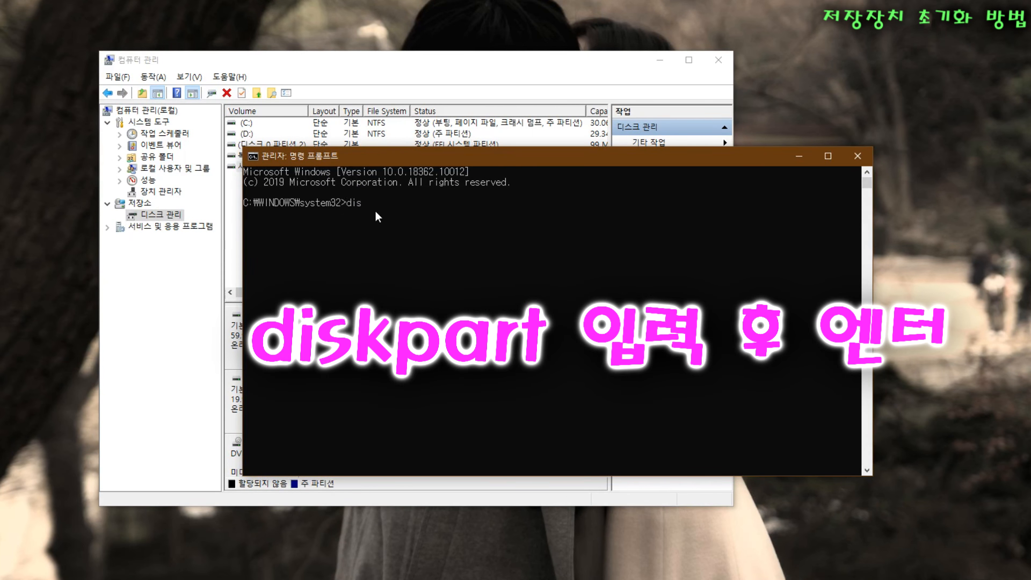
pyautogui.write('t')
pyautogui.press('Return')
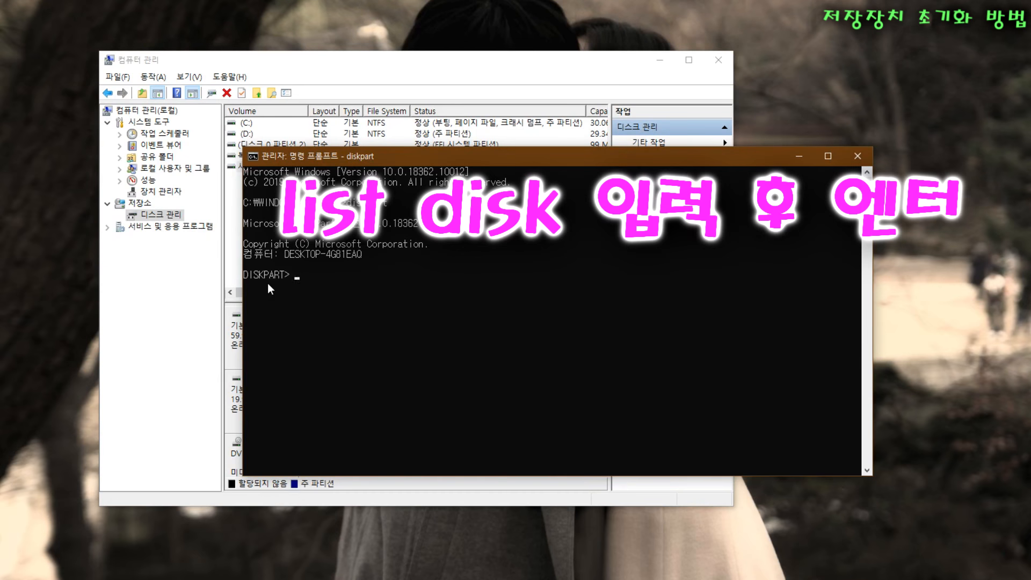
# List all disks in DiskPart with the list disk command
pyautogui.write('l')
pyautogui.write('t disk')
pyautogui.press('Return')
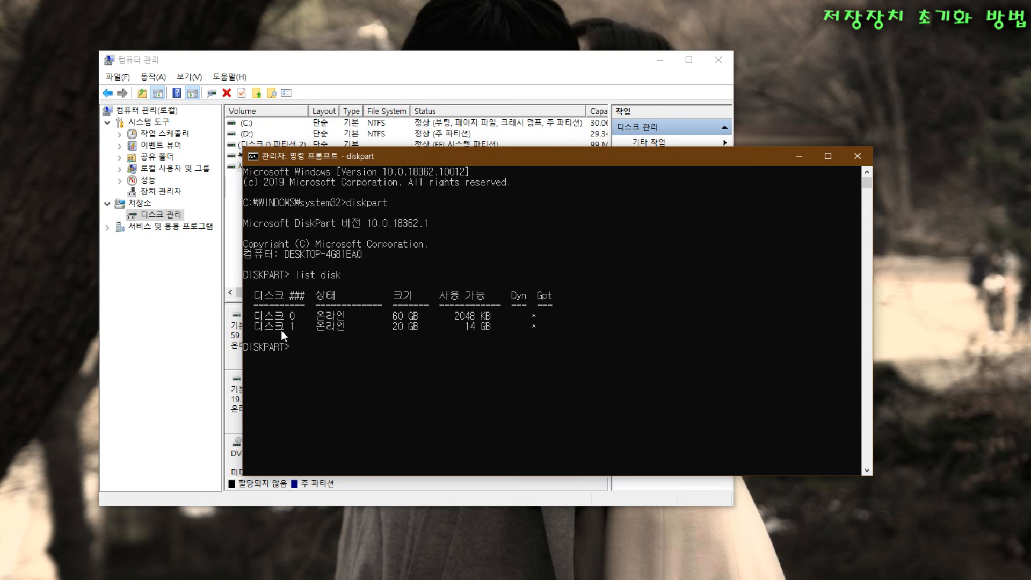
# Compare Disk 0 and Disk 1 in Disk Management with the DiskPart list, and return to Command Prompt
pyautogui.click(285, 65)
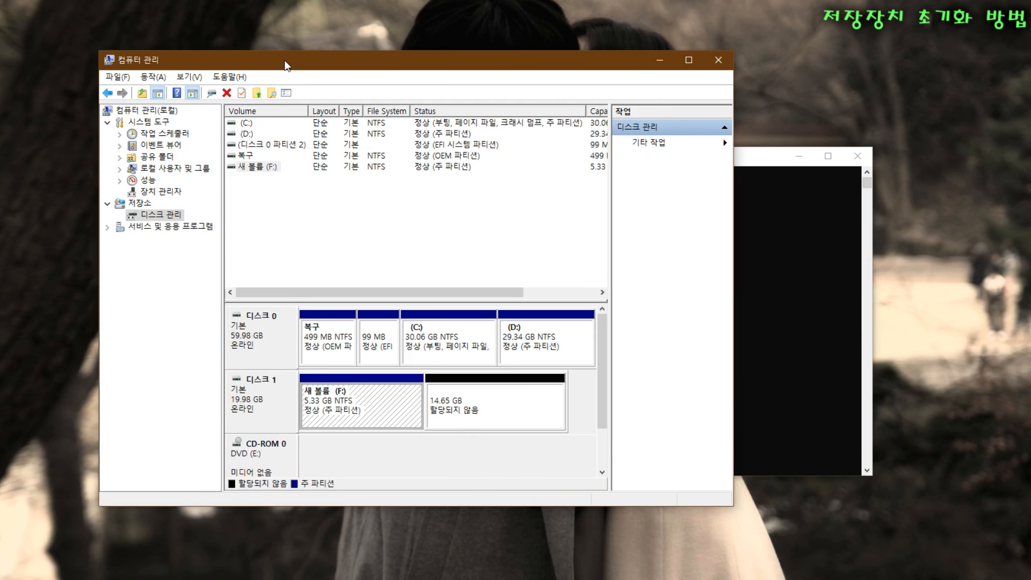
pyautogui.click(259, 341)
pyautogui.click(258, 414)
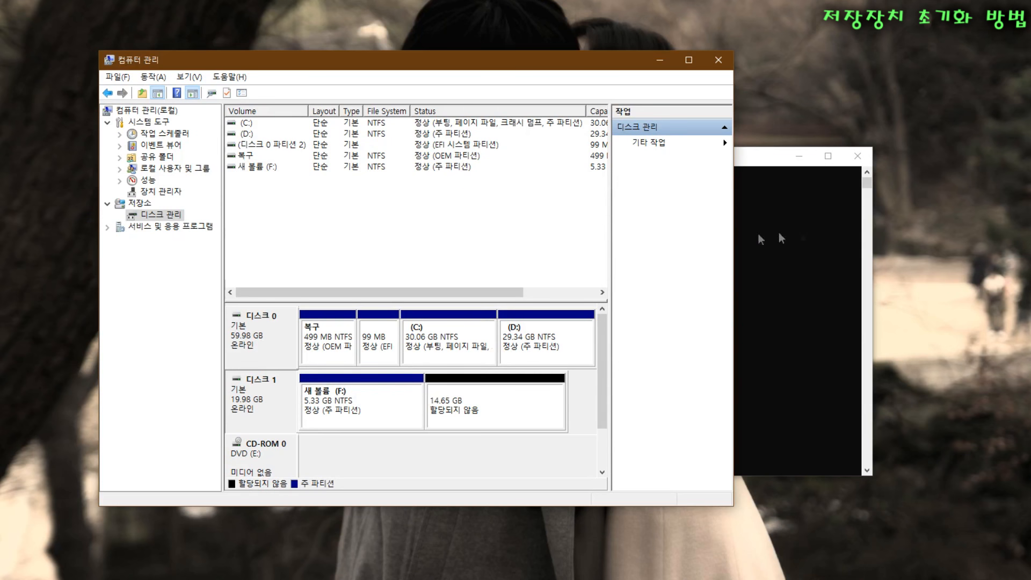
pyautogui.click(796, 244)
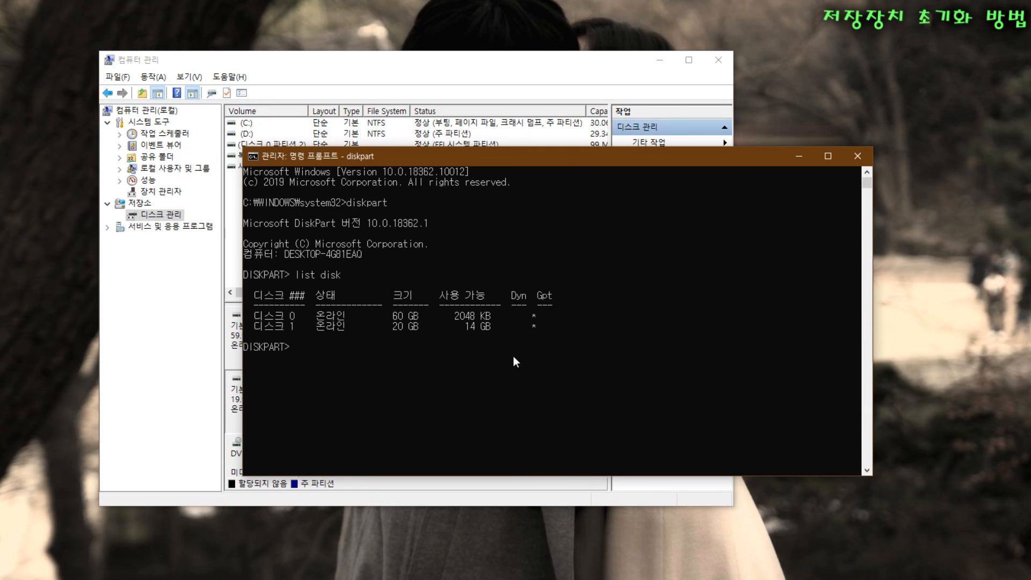
# Check Disk 1 in Disk Management, then return to Command Prompt and select it in DiskPart with select disk 1
pyautogui.click(369, 66)
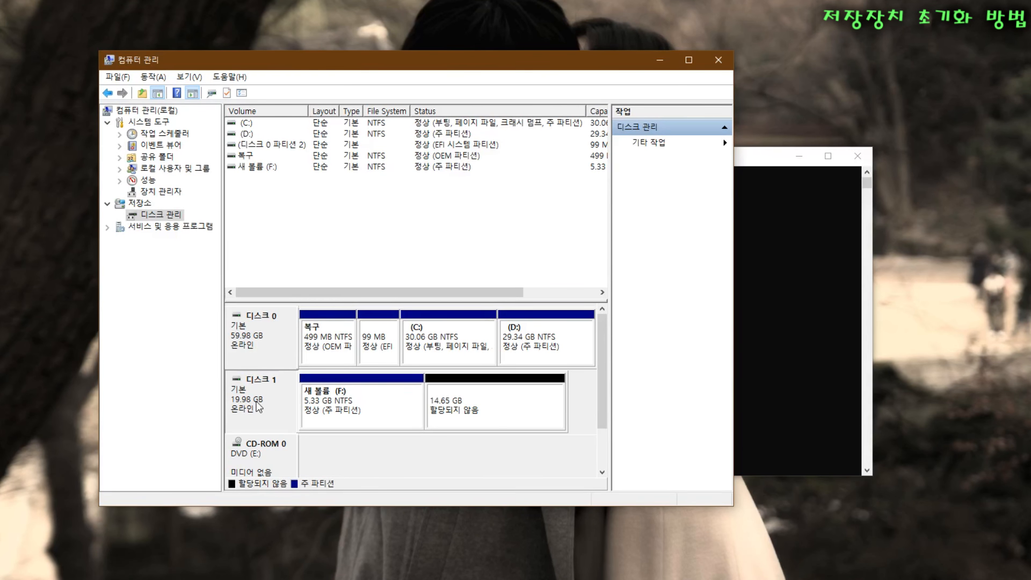
pyautogui.click(764, 277)
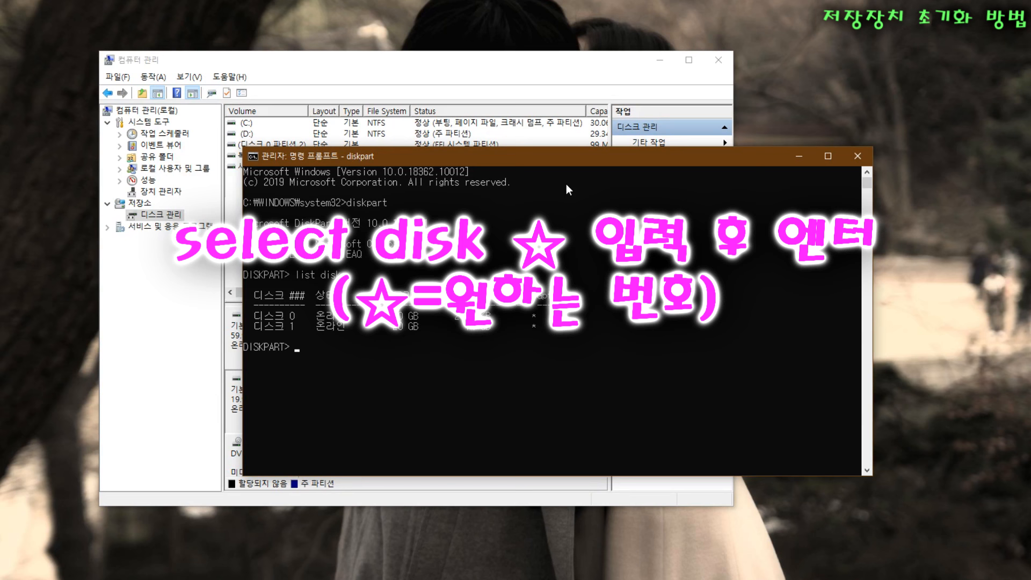
pyautogui.write('seles')
pyautogui.write('t disk 1')
pyautogui.press('Return')
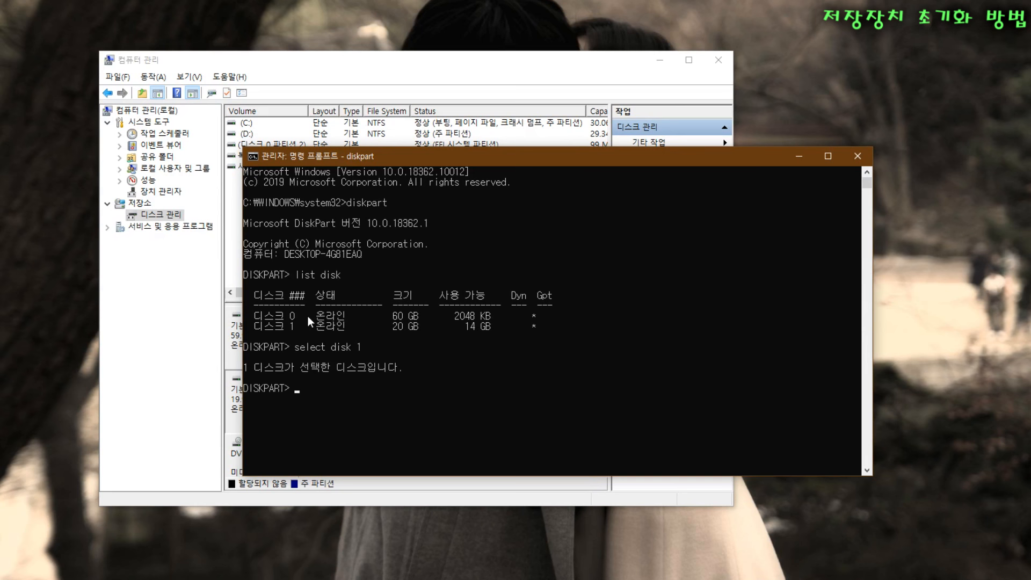
# Place the Disk Management and Command Prompt windows side by side and list Disk 1's partitions with list partition
pyautogui.click(351, 71)
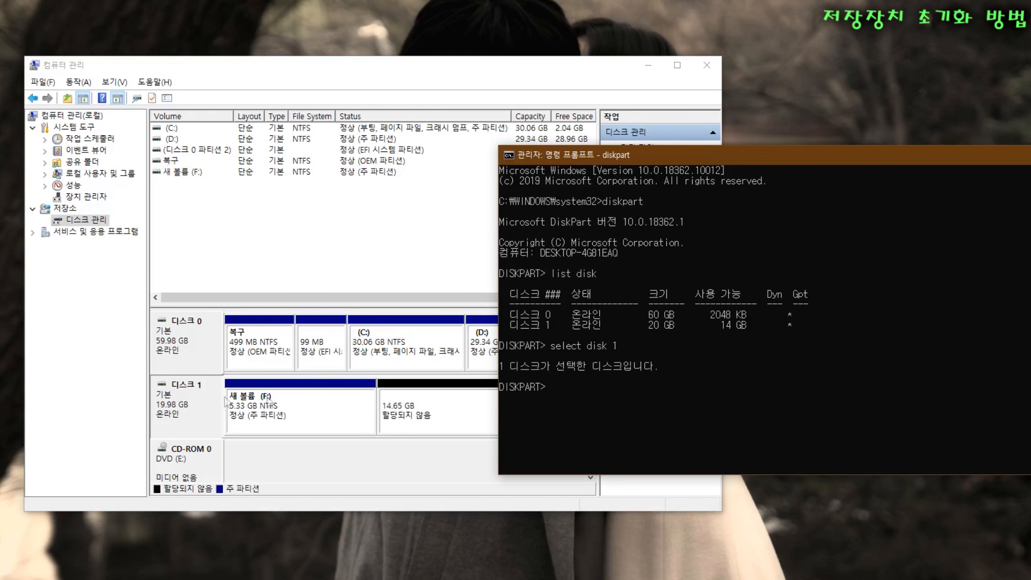
pyautogui.click(556, 389)
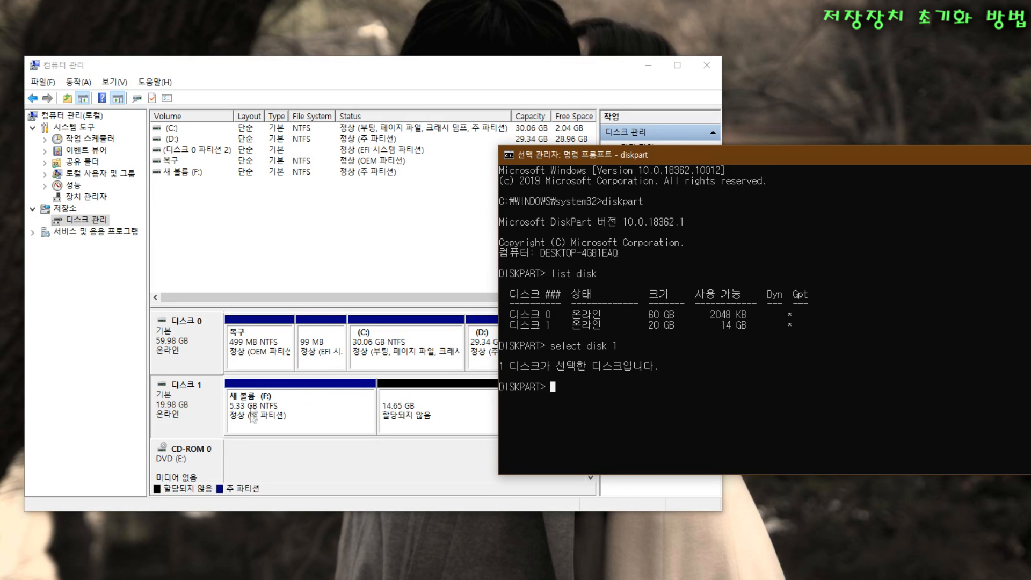
pyautogui.rightClick(575, 385)
pyautogui.write('list')
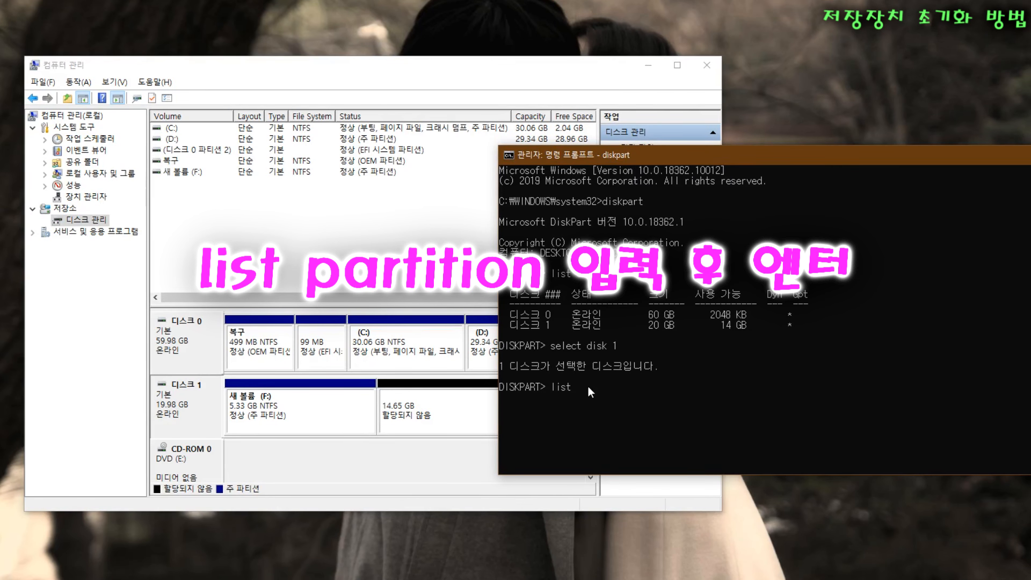
pyautogui.write(' partition')
pyautogui.press('Return')
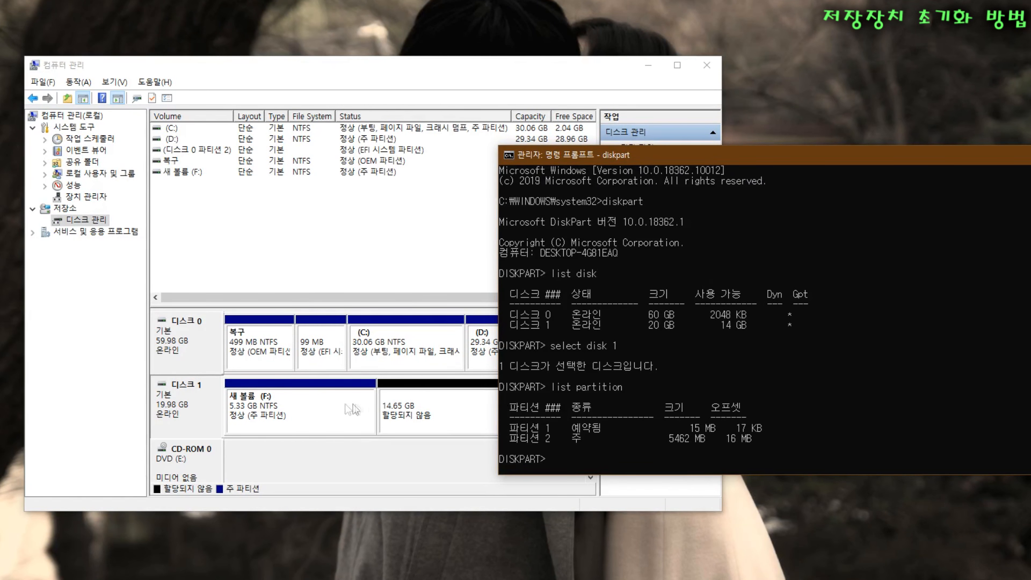
# Check Disk 1's F: volume and unallocated space, then select partition 2 in DiskPart and delete it with delete partition override
pyautogui.click(301, 404)
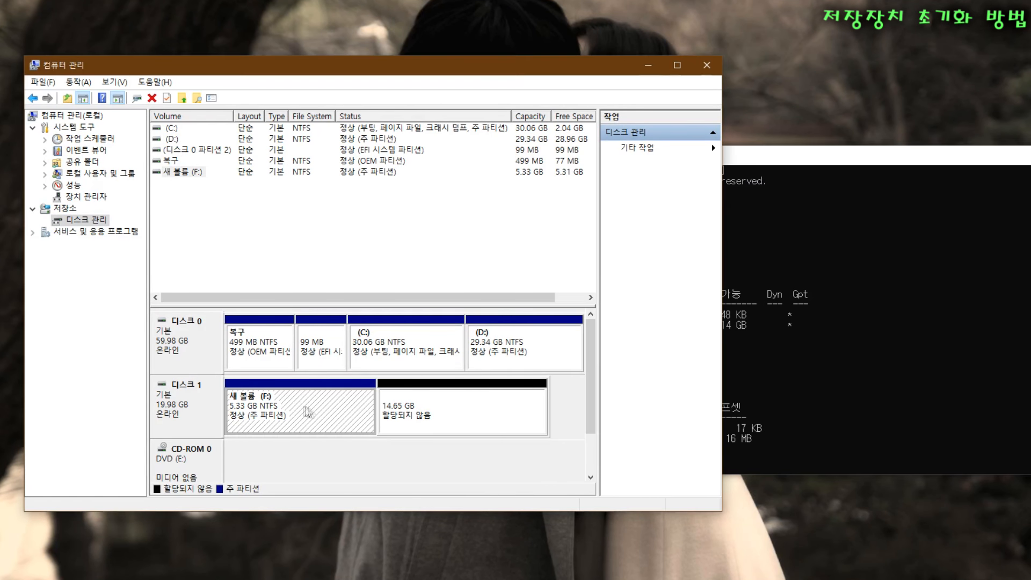
pyautogui.click(421, 413)
pyautogui.click(726, 381)
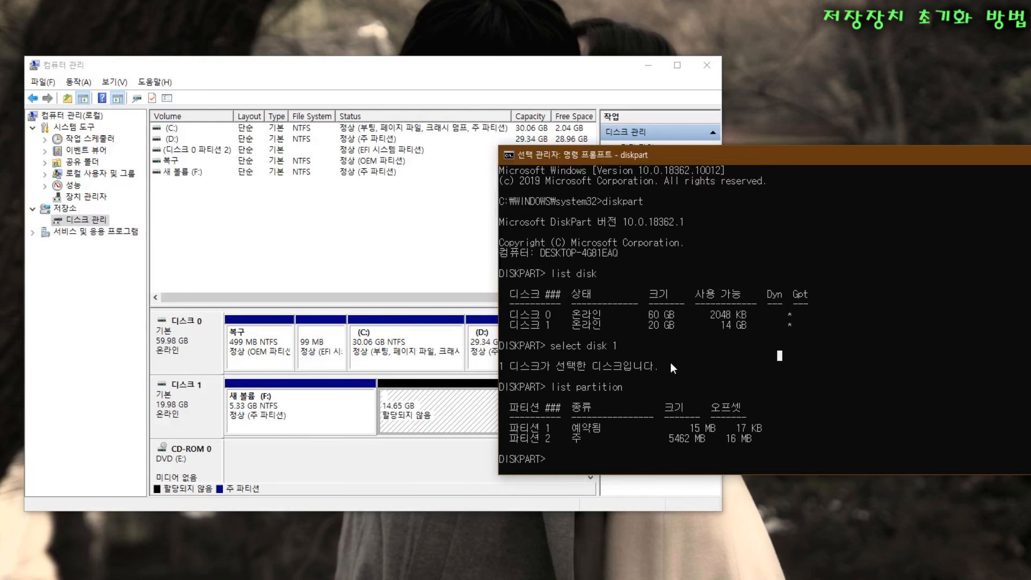
pyautogui.write('select partition')
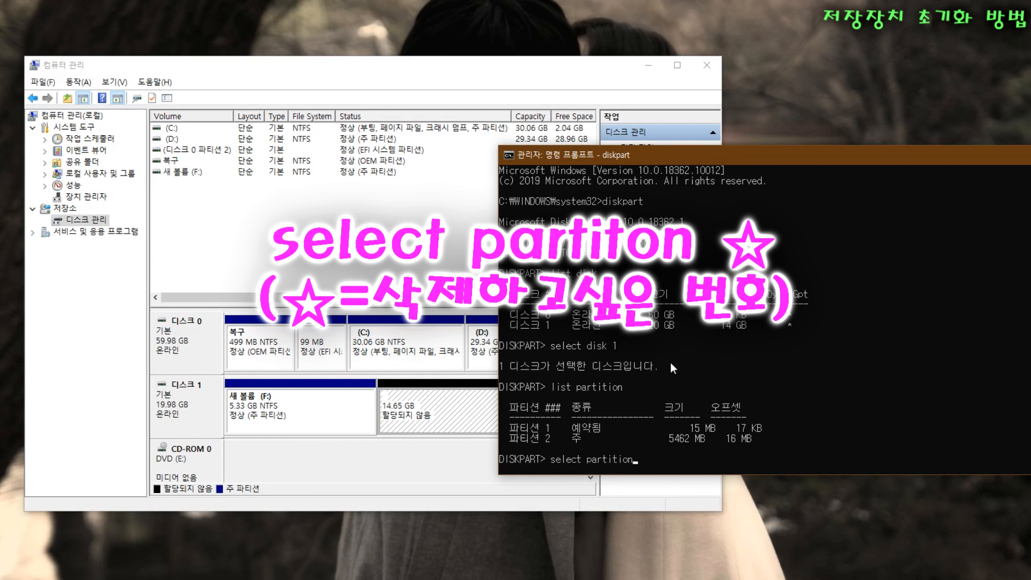
pyautogui.write(' 2')
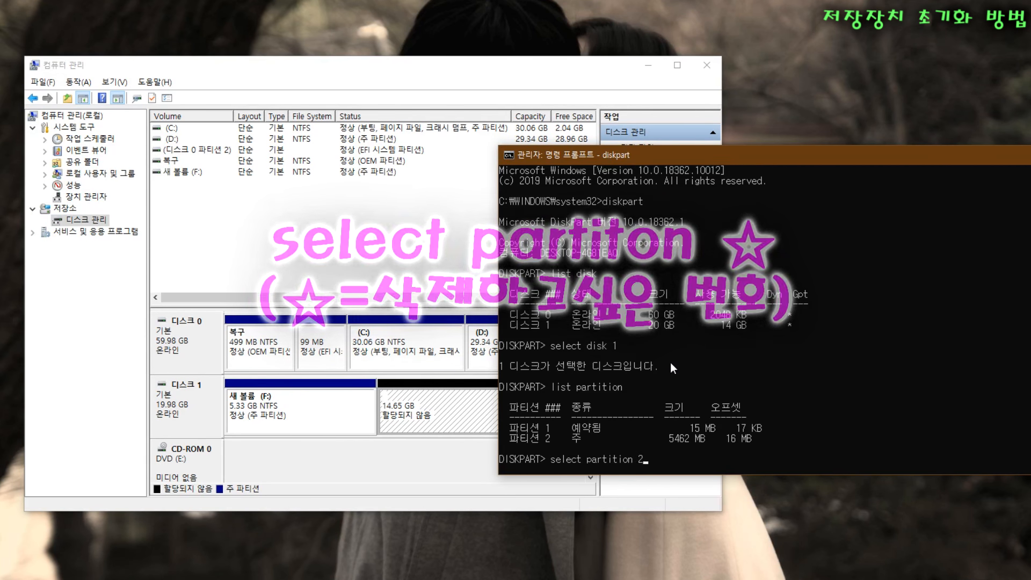
pyautogui.press('Return')
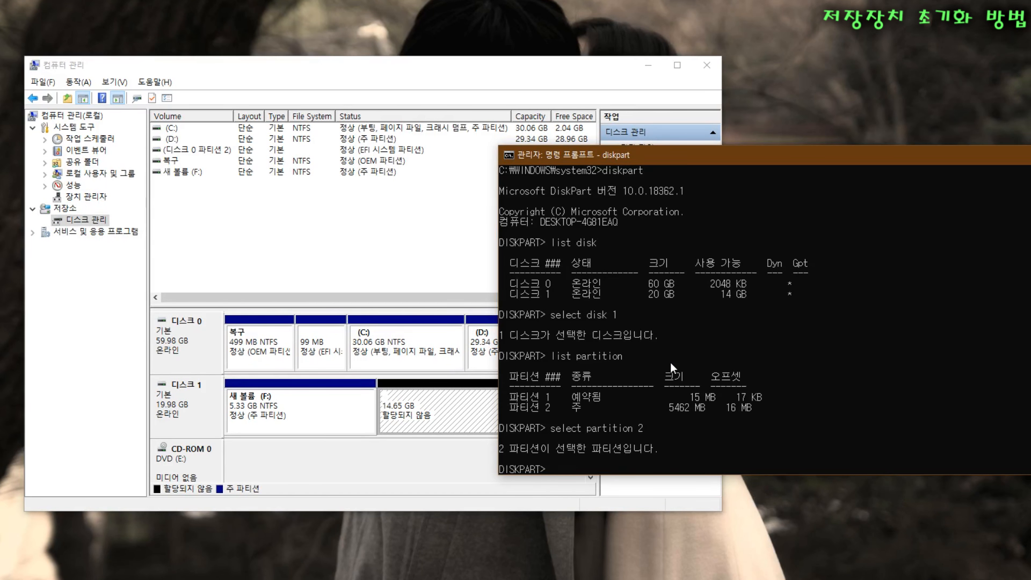
pyautogui.write('delete partition')
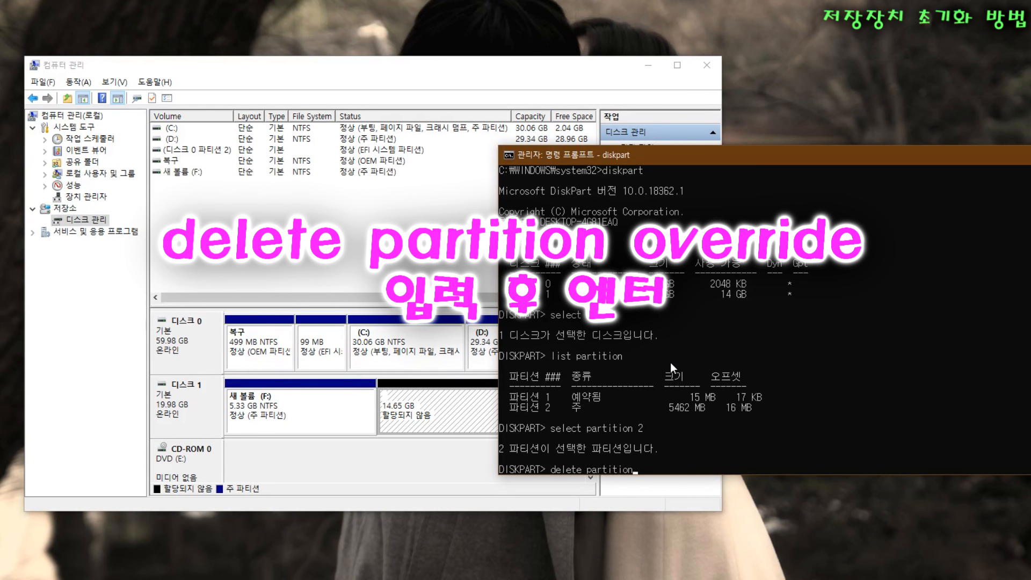
pyautogui.write(' override')
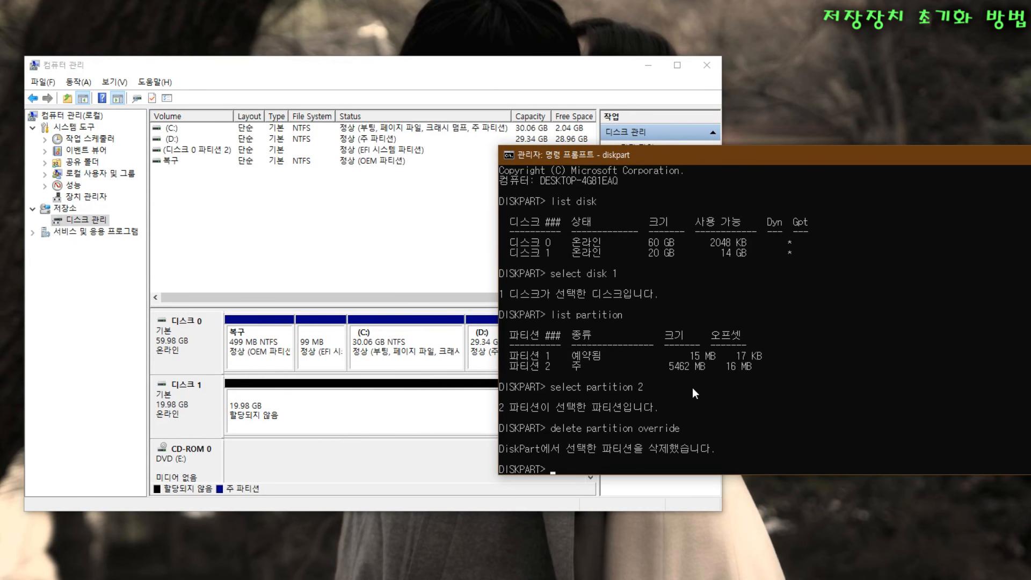
# List the remaining partitions of the selected disk and all disks with list partition and list disk
pyautogui.write('list partition')
pyautogui.press('Return')
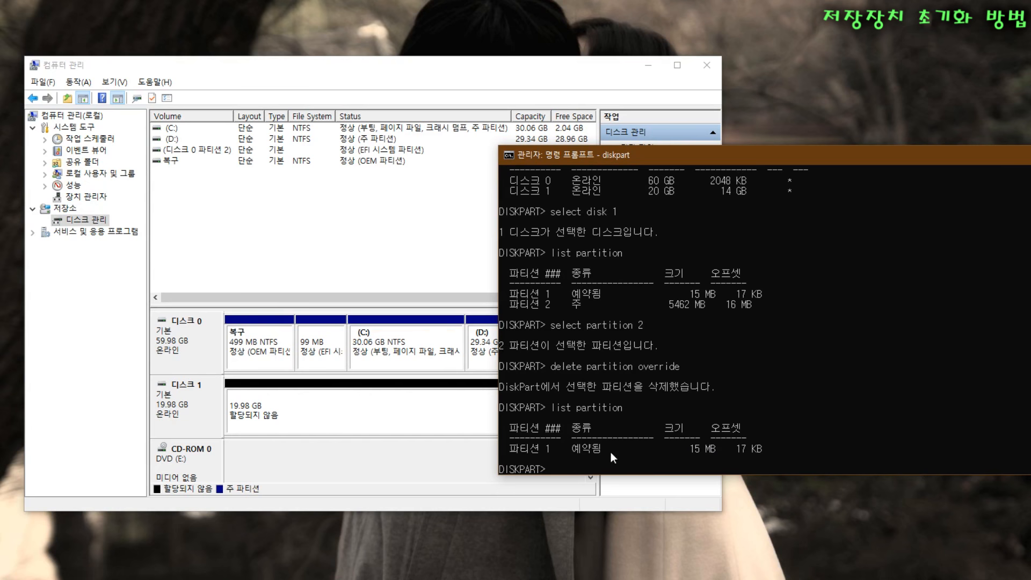
pyautogui.scroll(-1, 756, 320)
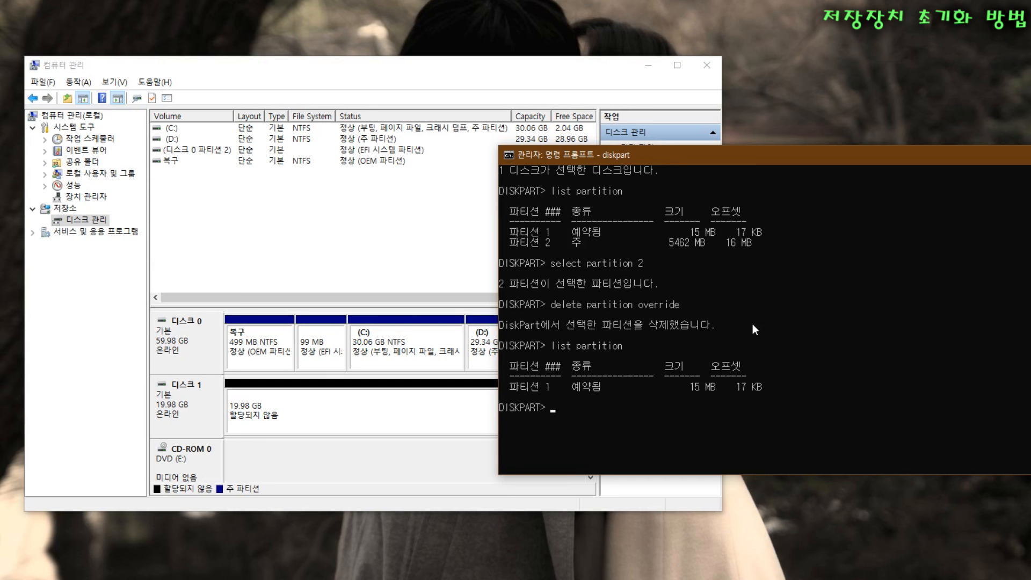
pyautogui.write('list disk')
pyautogui.press('Return')
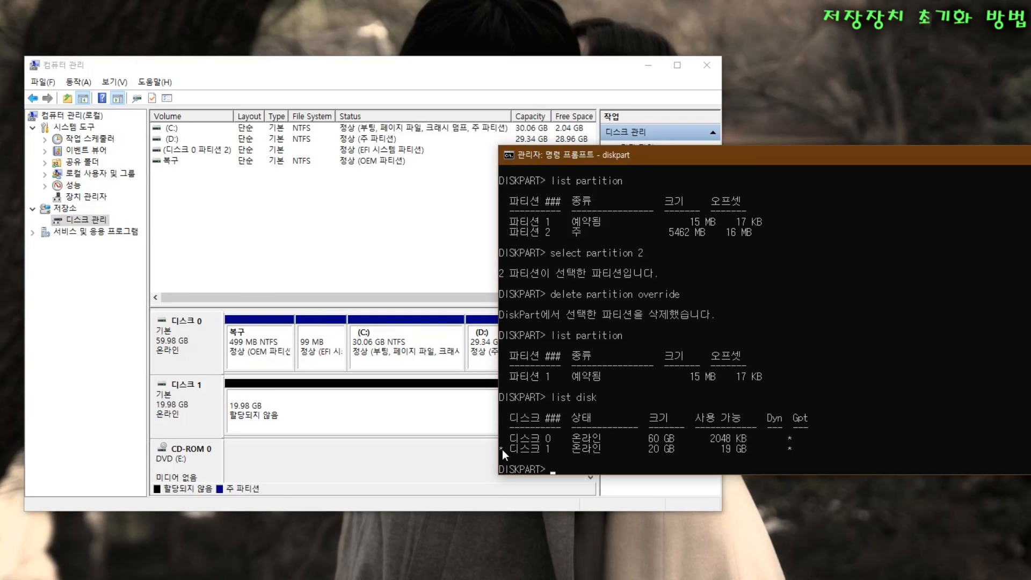
# Select disk 1 again in DiskPart and wipe it with the clean command
pyautogui.write('select disk 1')
pyautogui.press('Return')
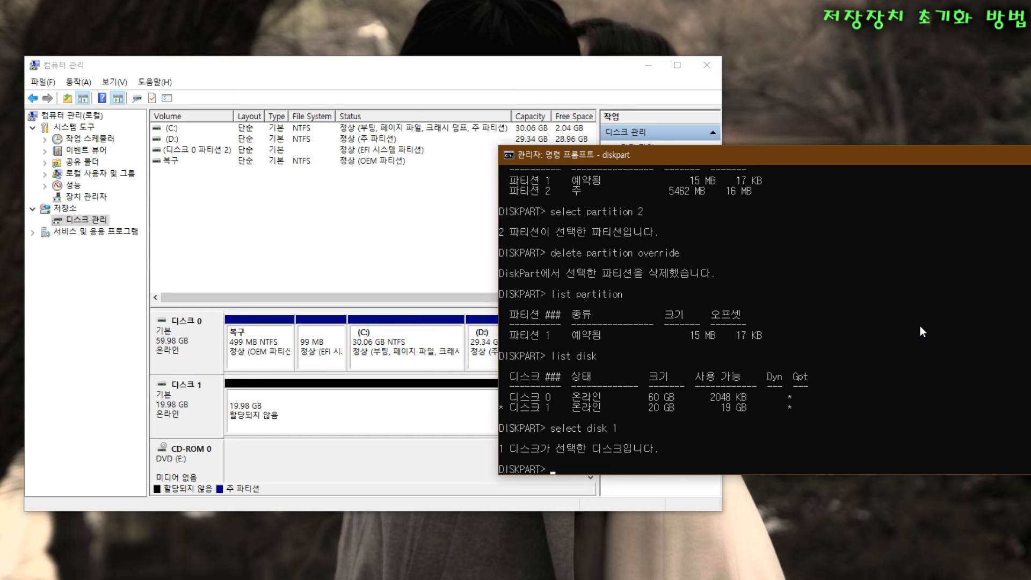
pyautogui.write('clean')
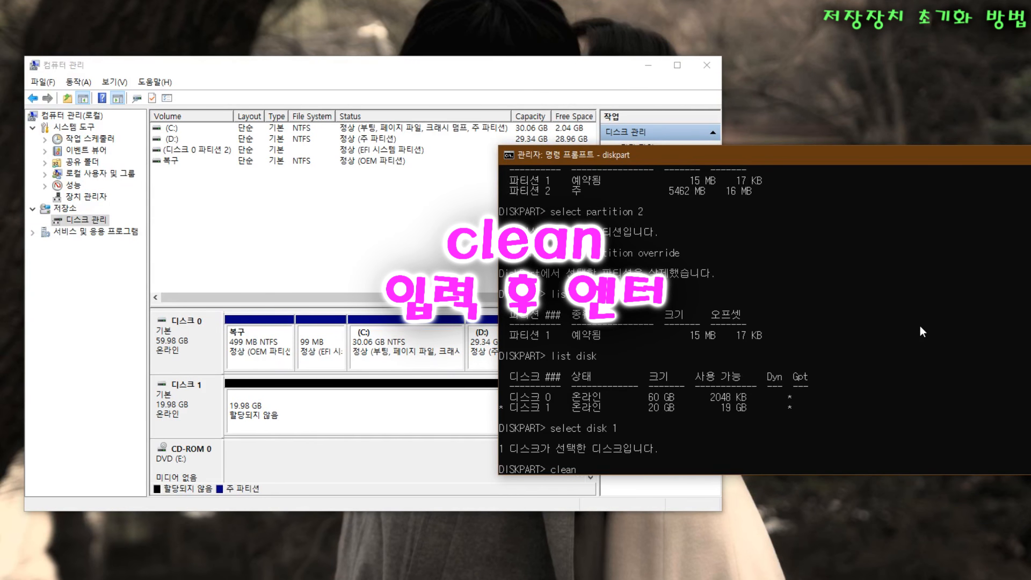
pyautogui.press('Return')
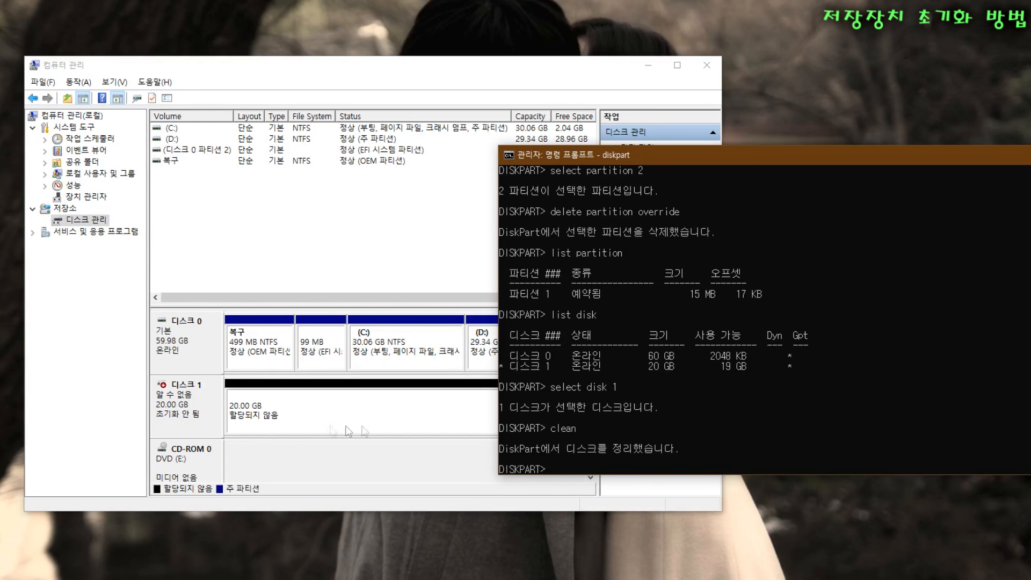
# Initialize Disk 1 in Disk Management with the GPT (GUID Partition Table) partition style
pyautogui.click(189, 399)
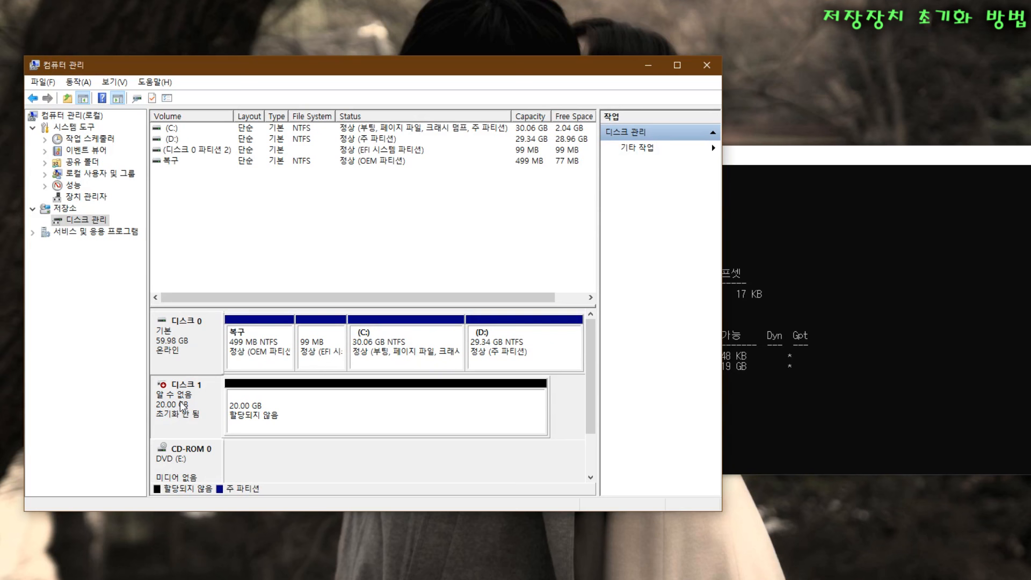
pyautogui.rightClick(181, 402)
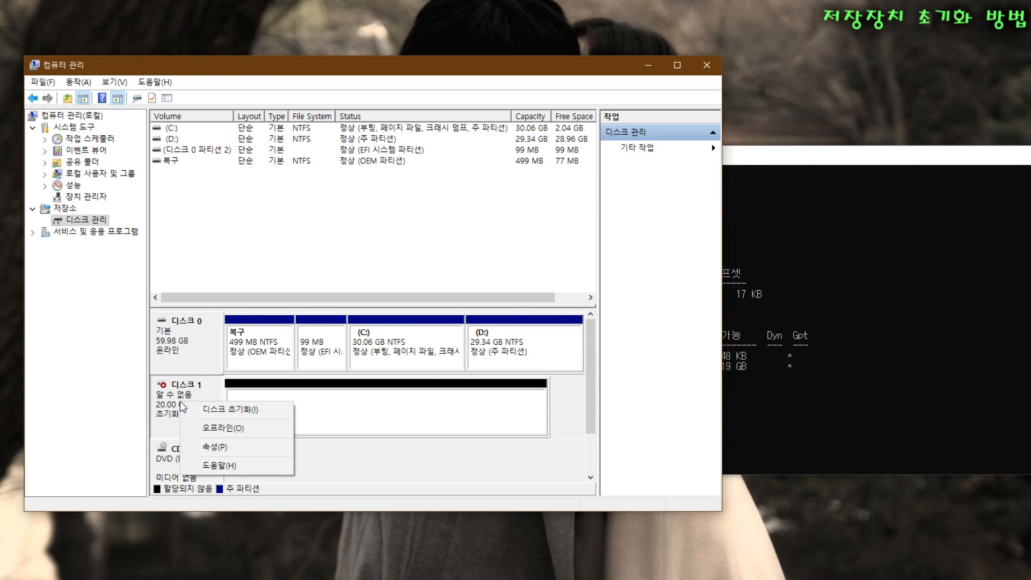
pyautogui.click(245, 412)
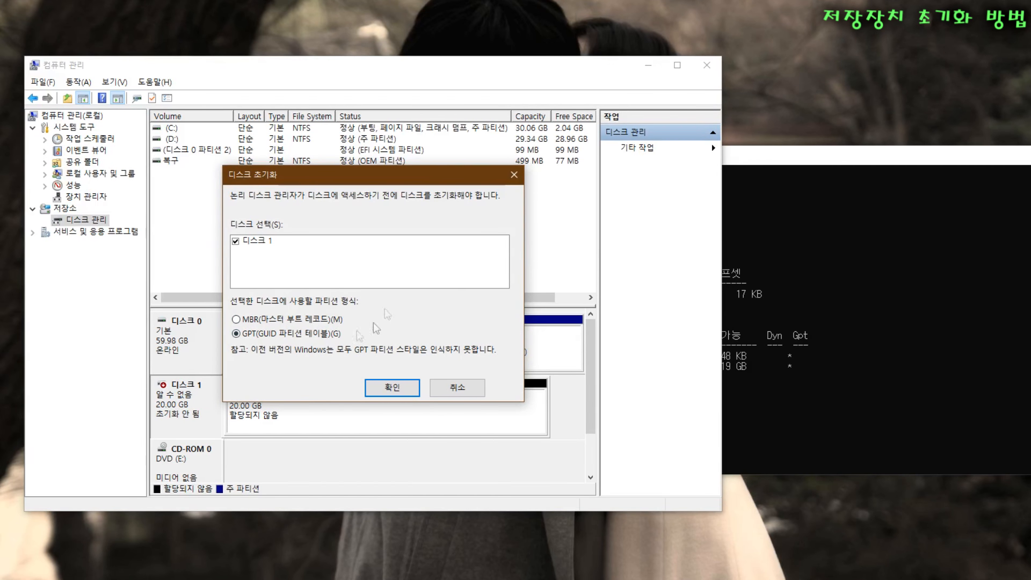
pyautogui.click(236, 319)
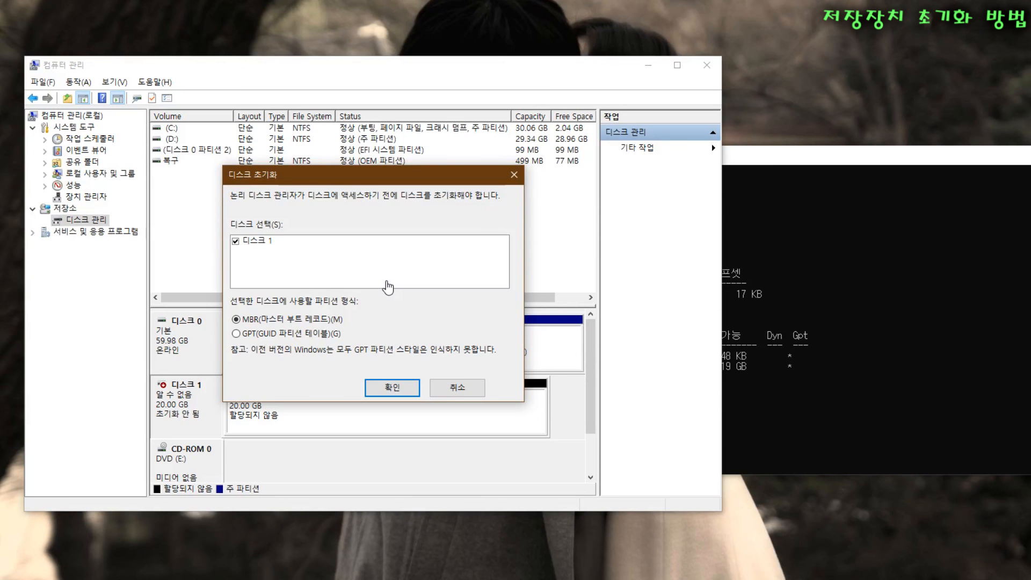
pyautogui.click(237, 334)
pyautogui.click(237, 321)
pyautogui.click(236, 333)
pyautogui.click(394, 389)
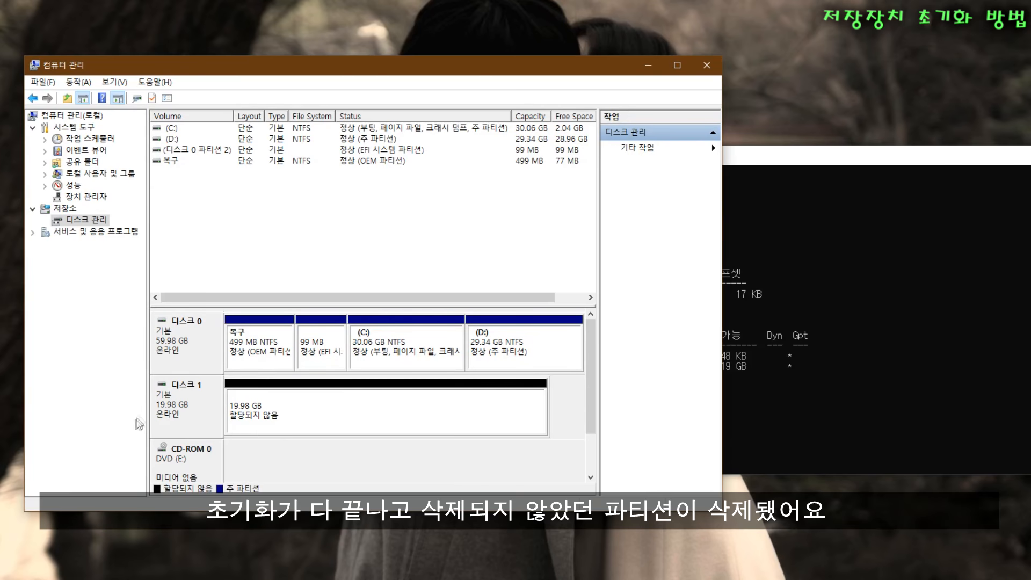
# Check the unallocated space on Disk 1 in Disk Management and close the Command Prompt window
pyautogui.click(280, 416)
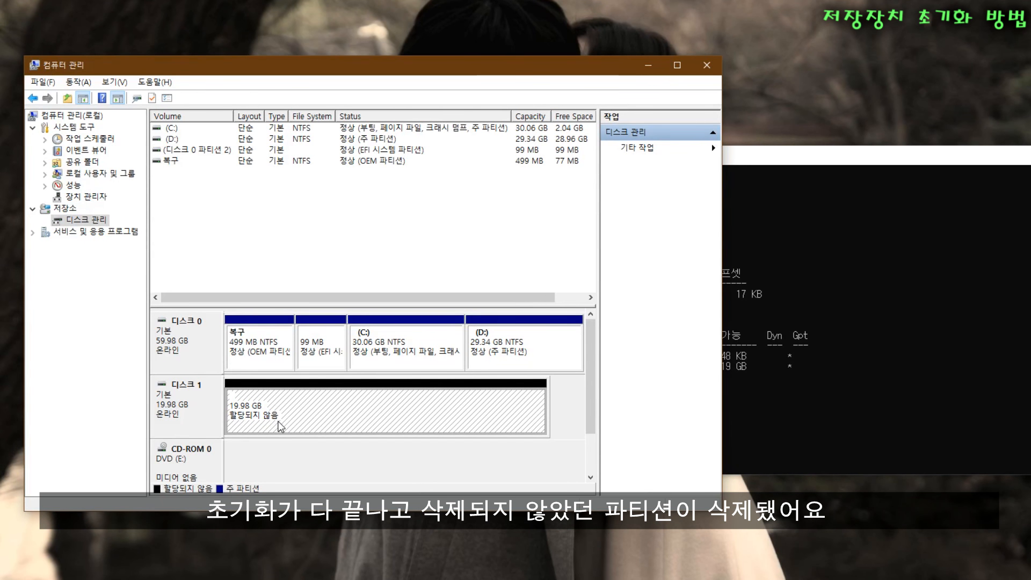
pyautogui.click(954, 287)
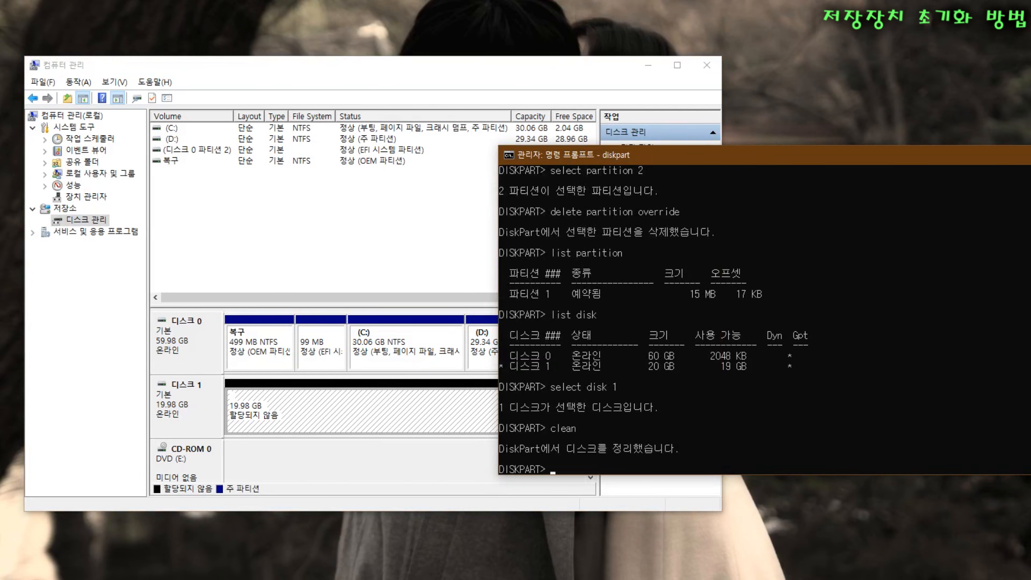
pyautogui.hotkey('alt', 'F4')
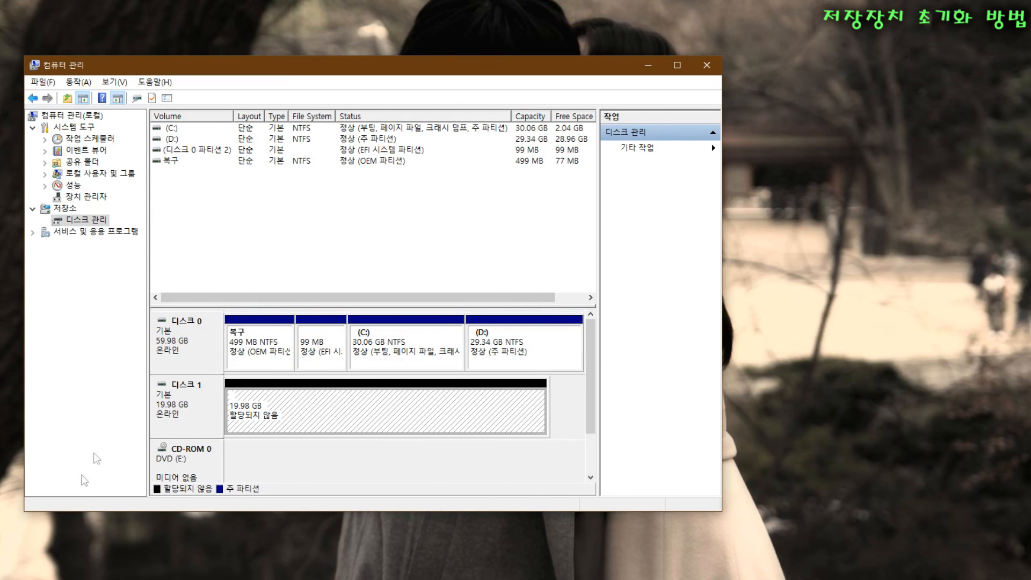